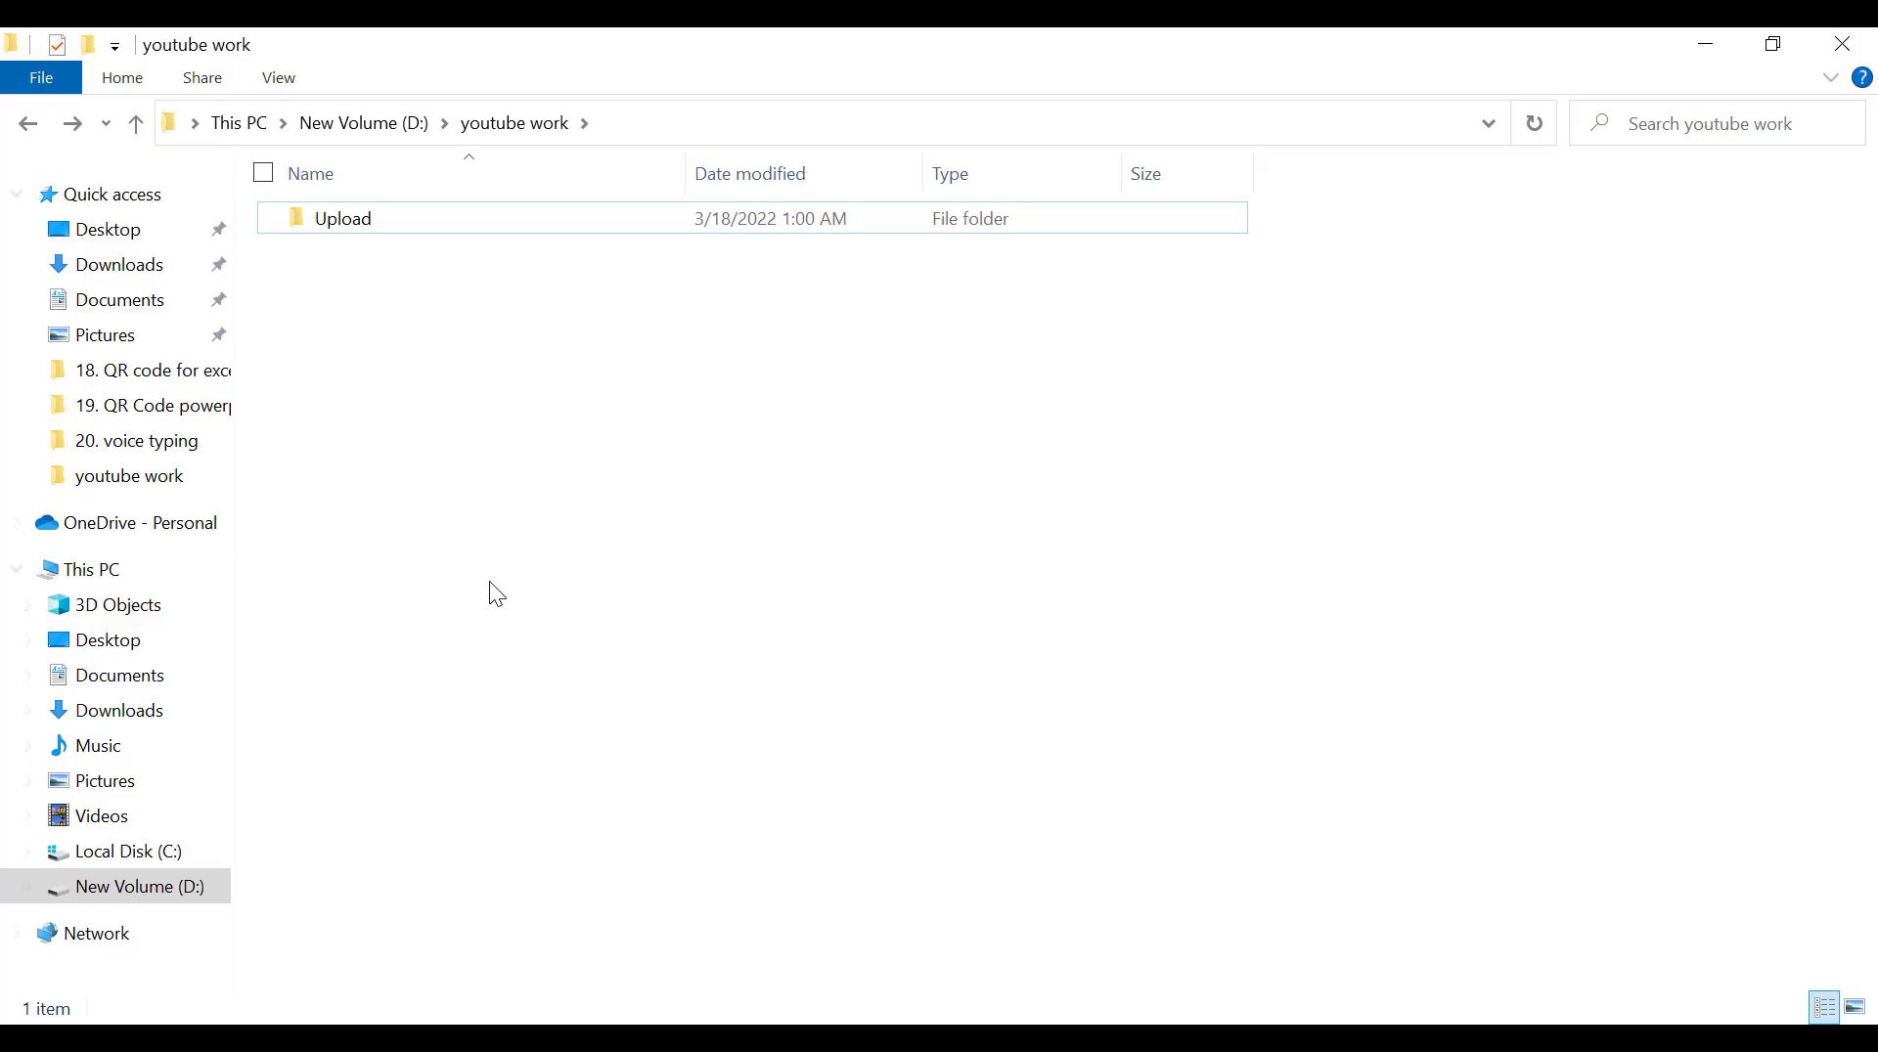
# Step: Create a new folder in youtube work and rename it 'private'
pyautogui.rightClick(489, 581)
pyautogui.moveTo(320, 936)
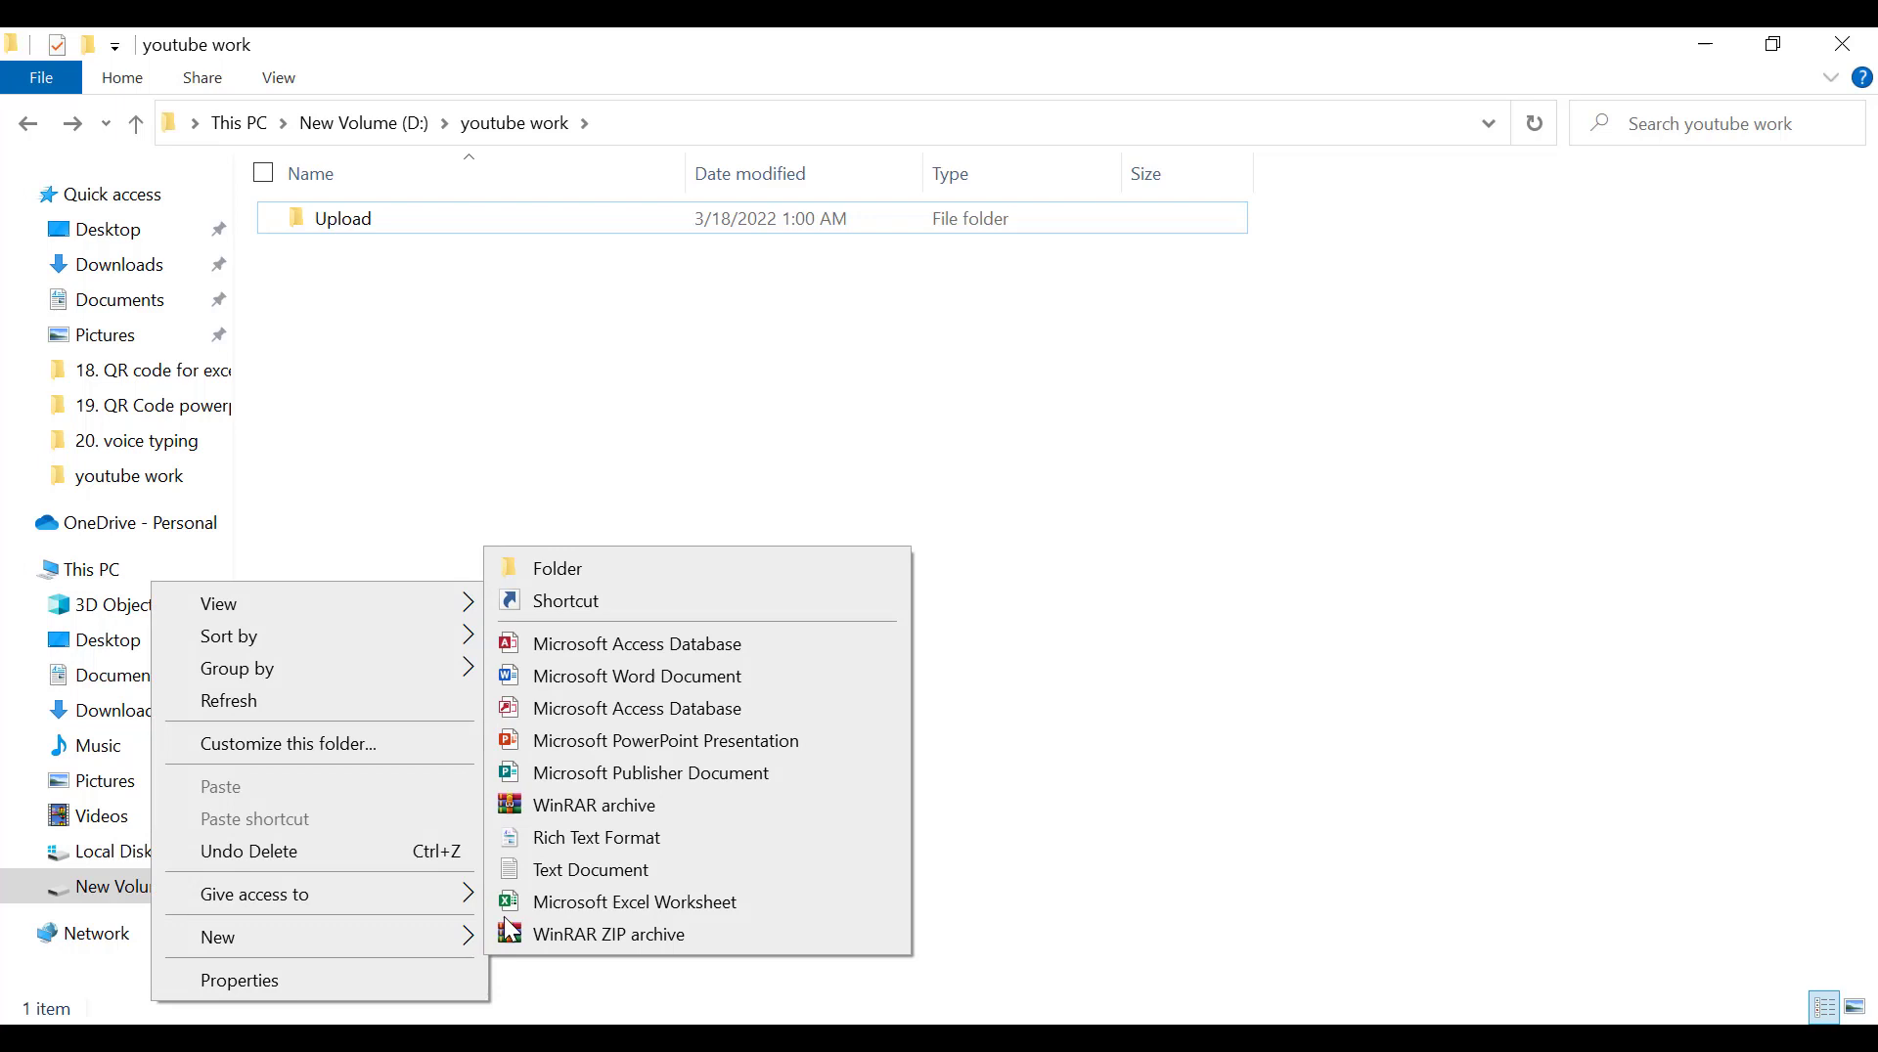
pyautogui.click(651, 571)
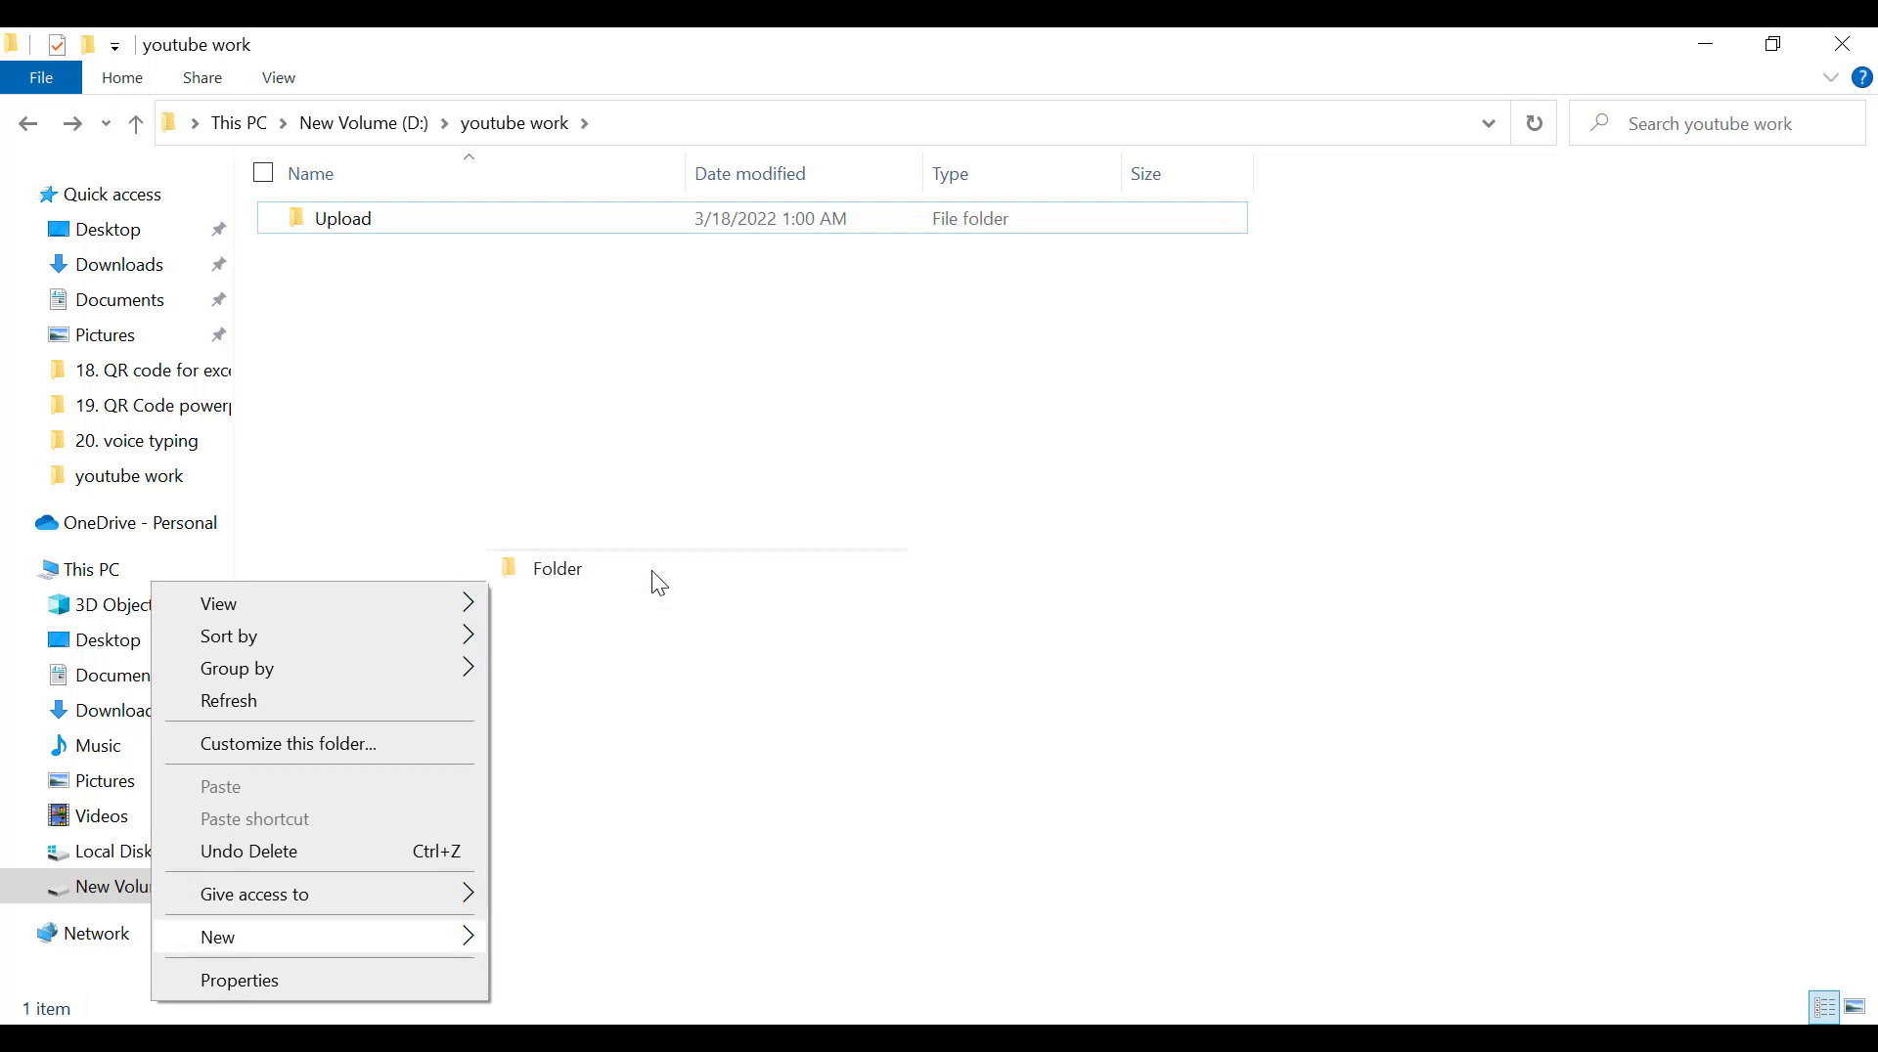
pyautogui.press('Return')
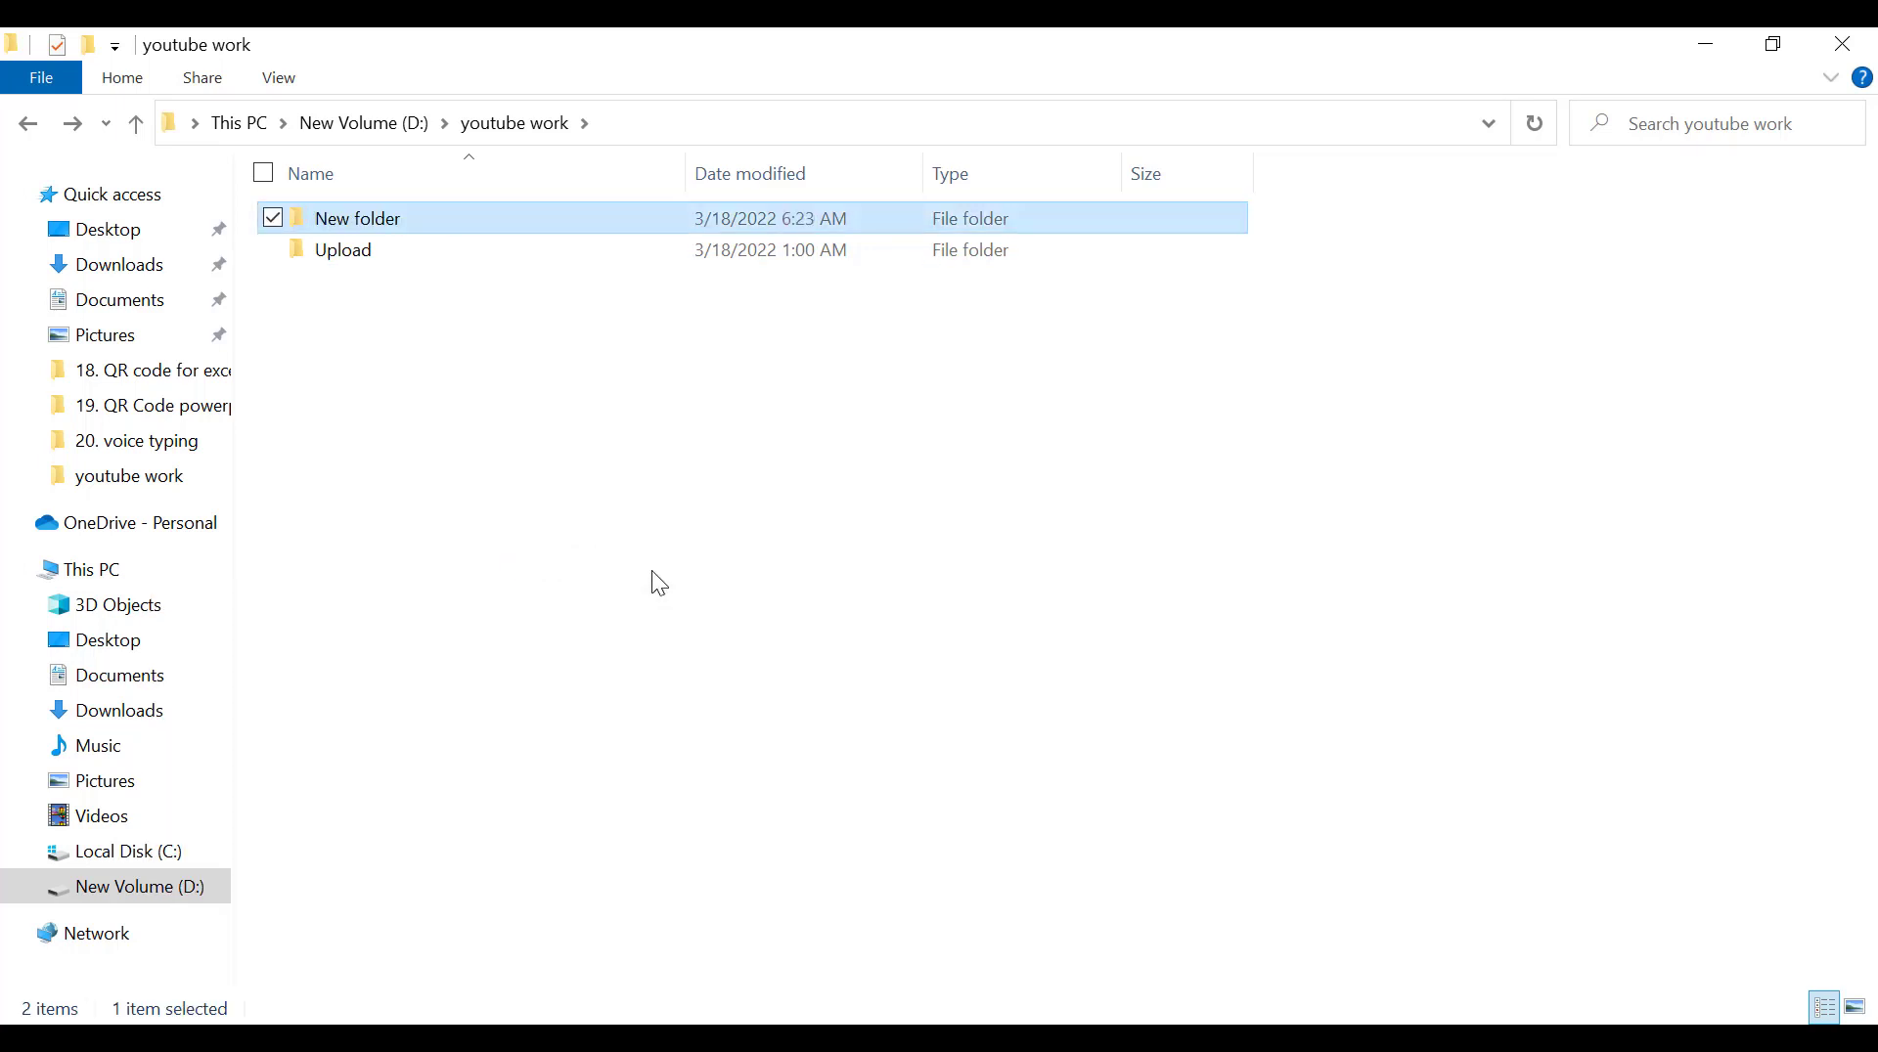
pyautogui.click(386, 218)
pyautogui.write('private')
pyautogui.press('Return')
pyautogui.click(401, 399)
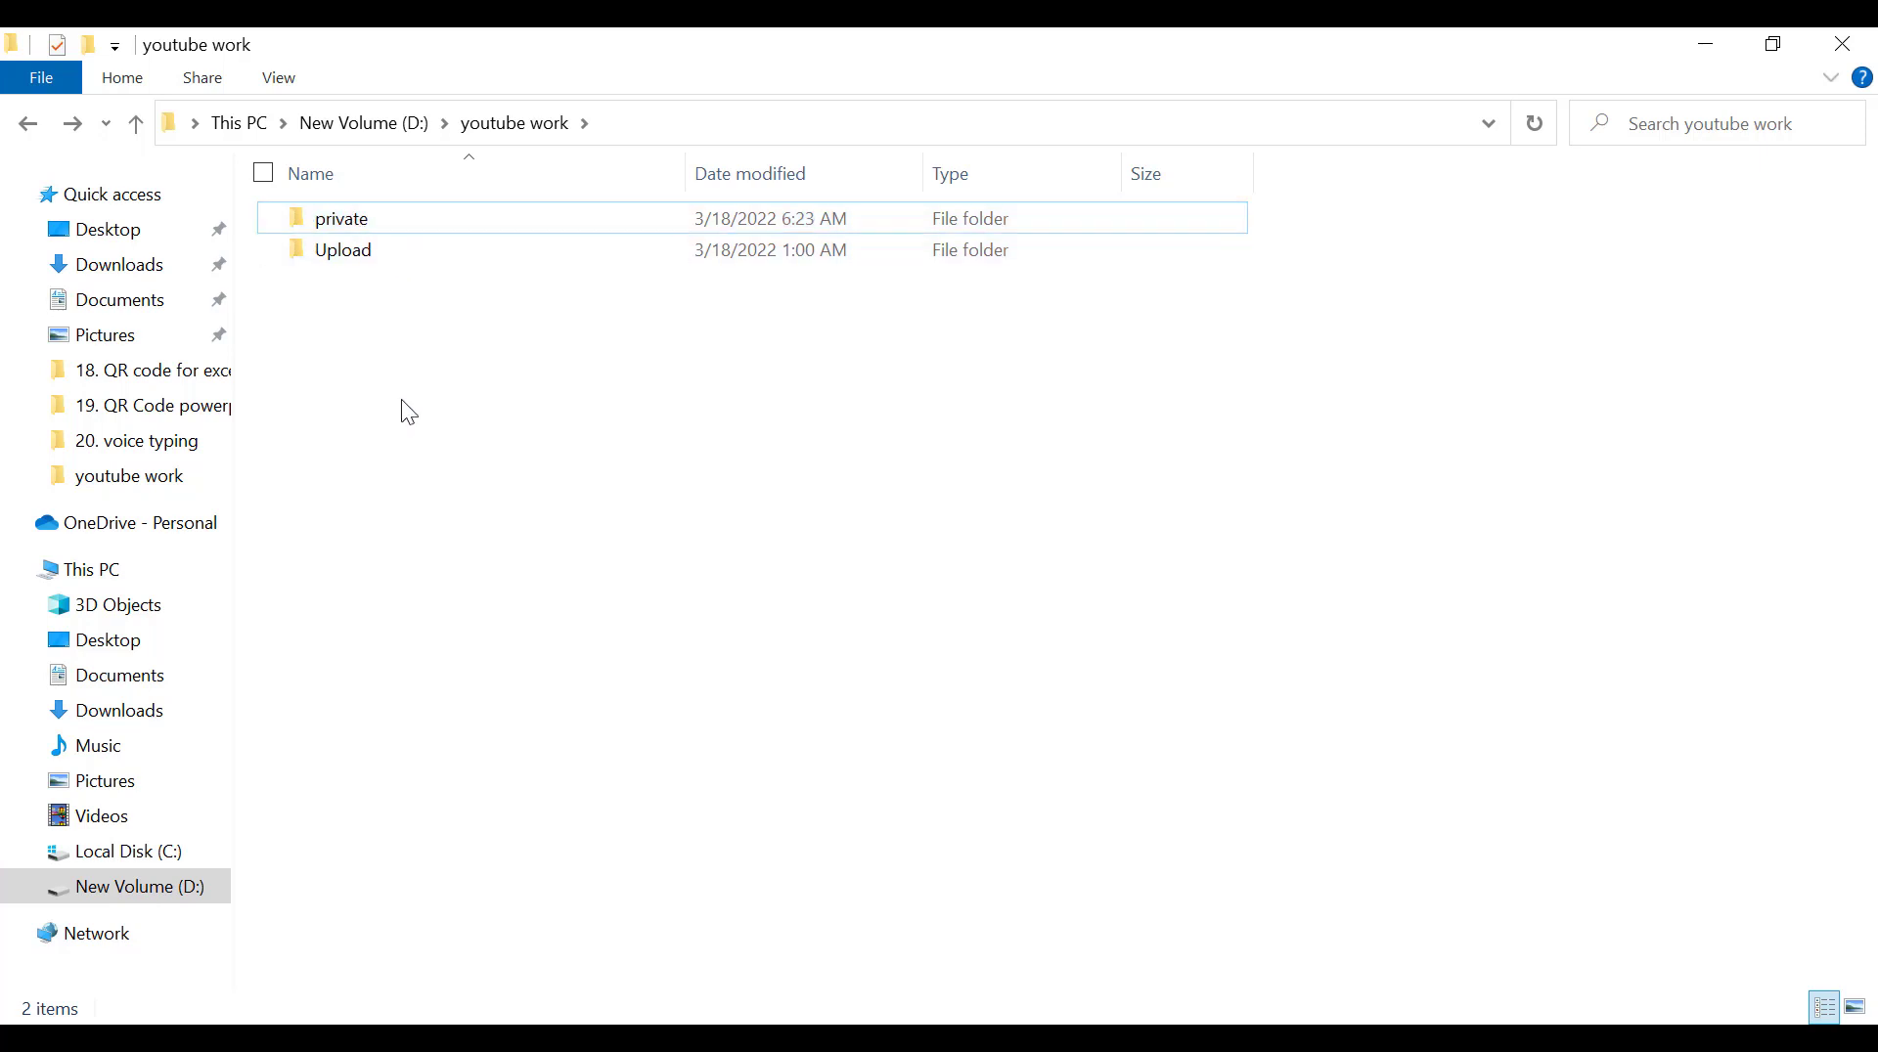
pyautogui.click(352, 219)
pyautogui.rightClick(357, 228)
# Step: Deny Full control to Administrators in private's Security settings and accept the deny warning
pyautogui.click(363, 935)
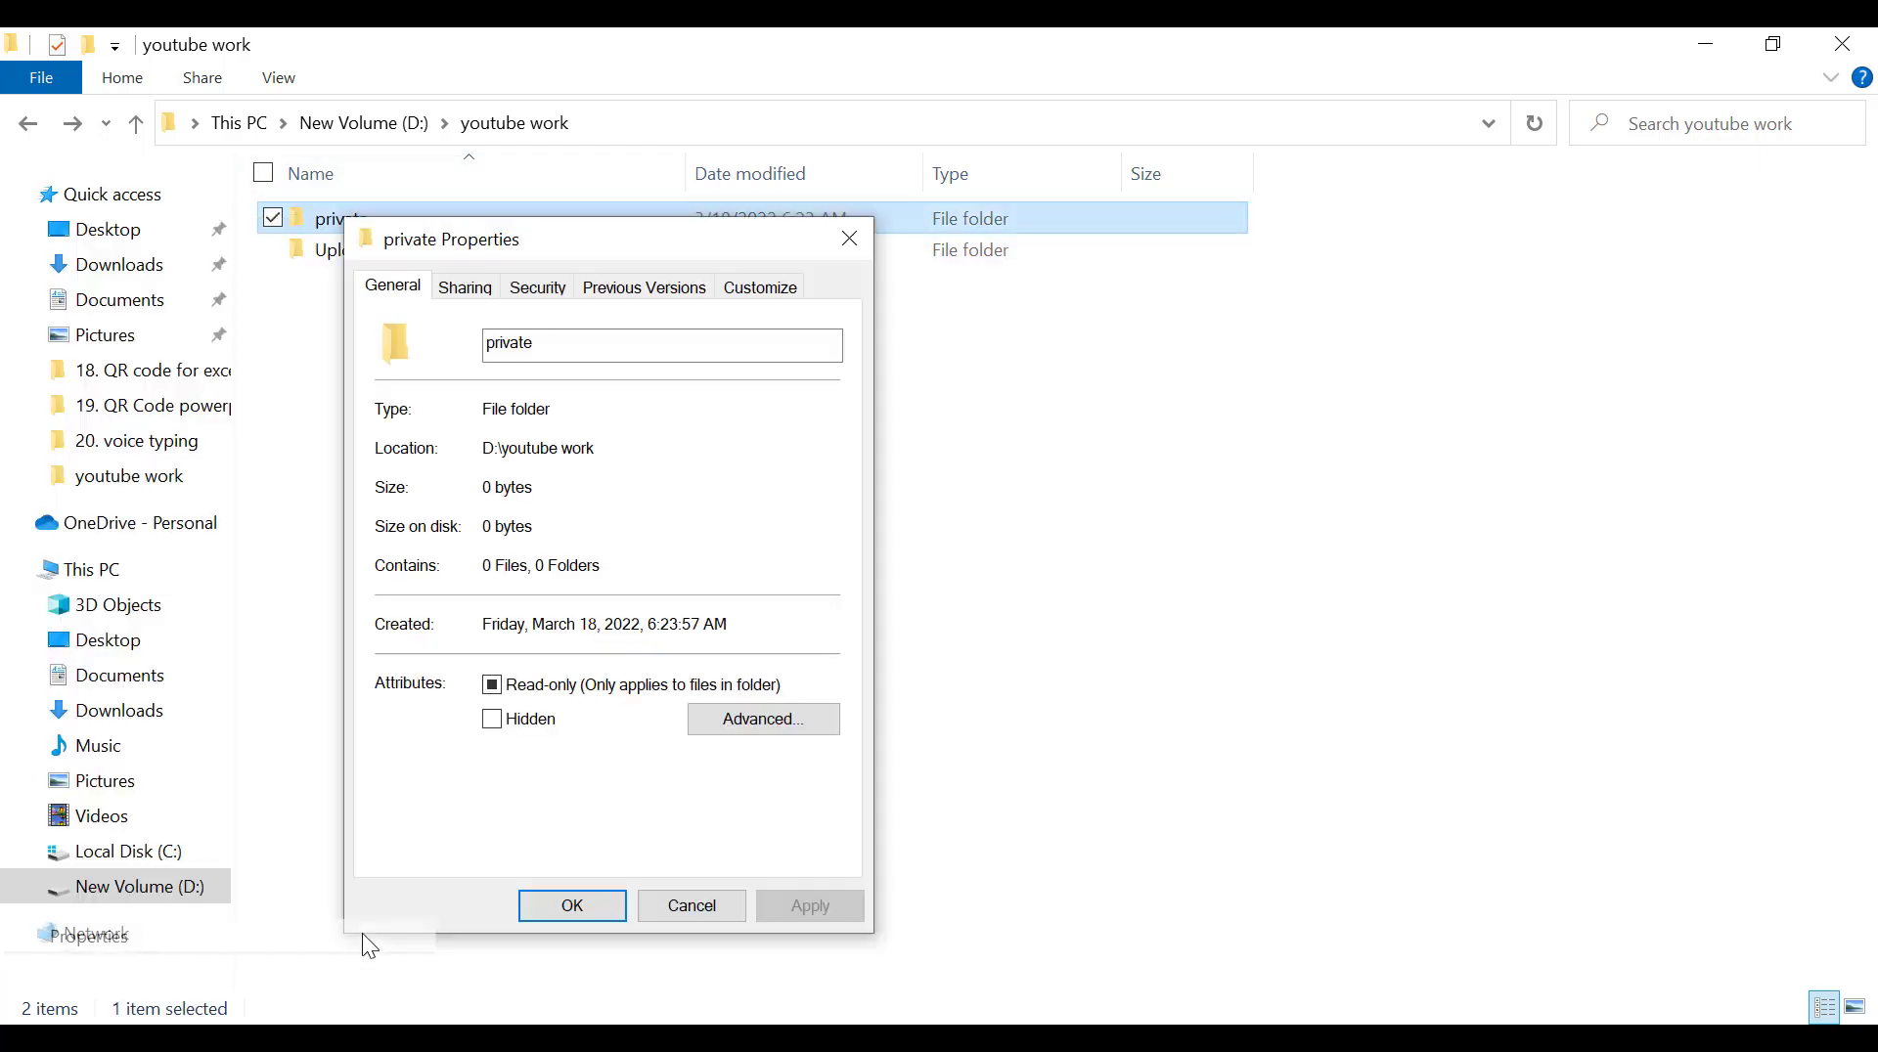
pyautogui.click(545, 296)
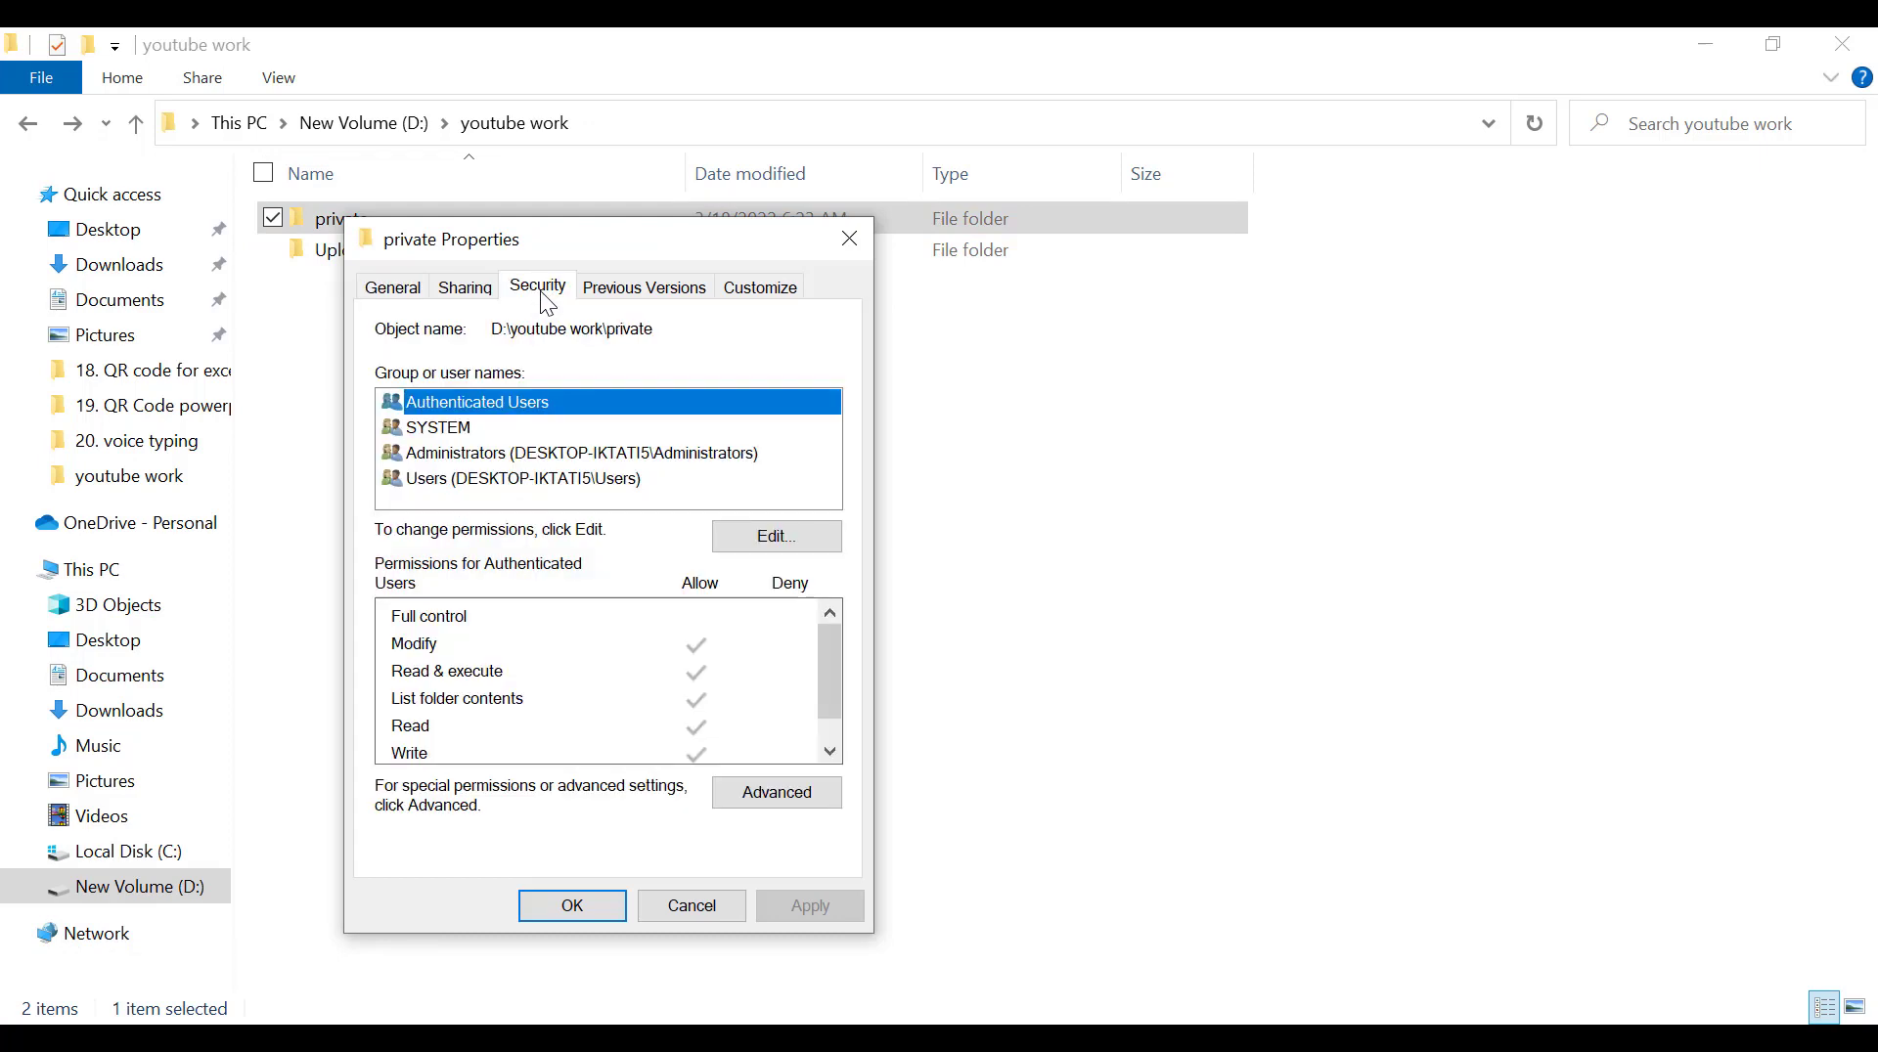
pyautogui.click(786, 549)
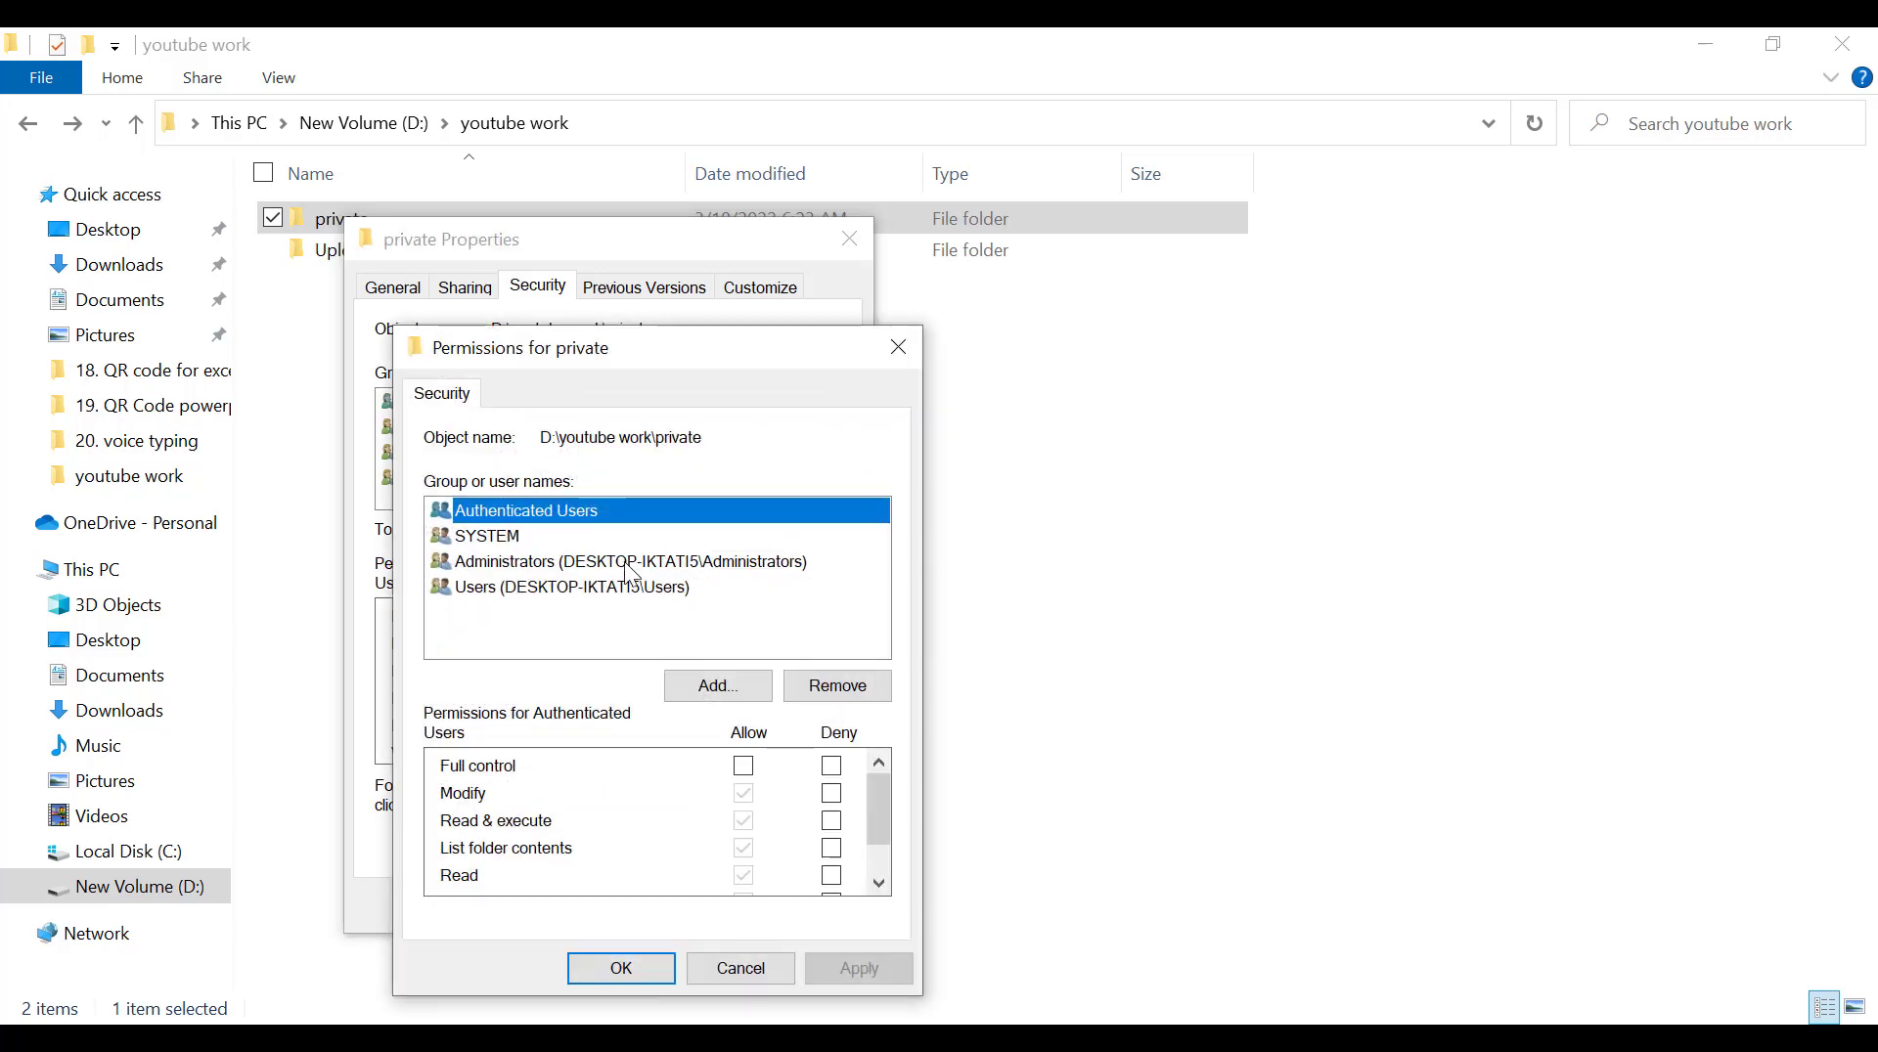
pyautogui.click(574, 562)
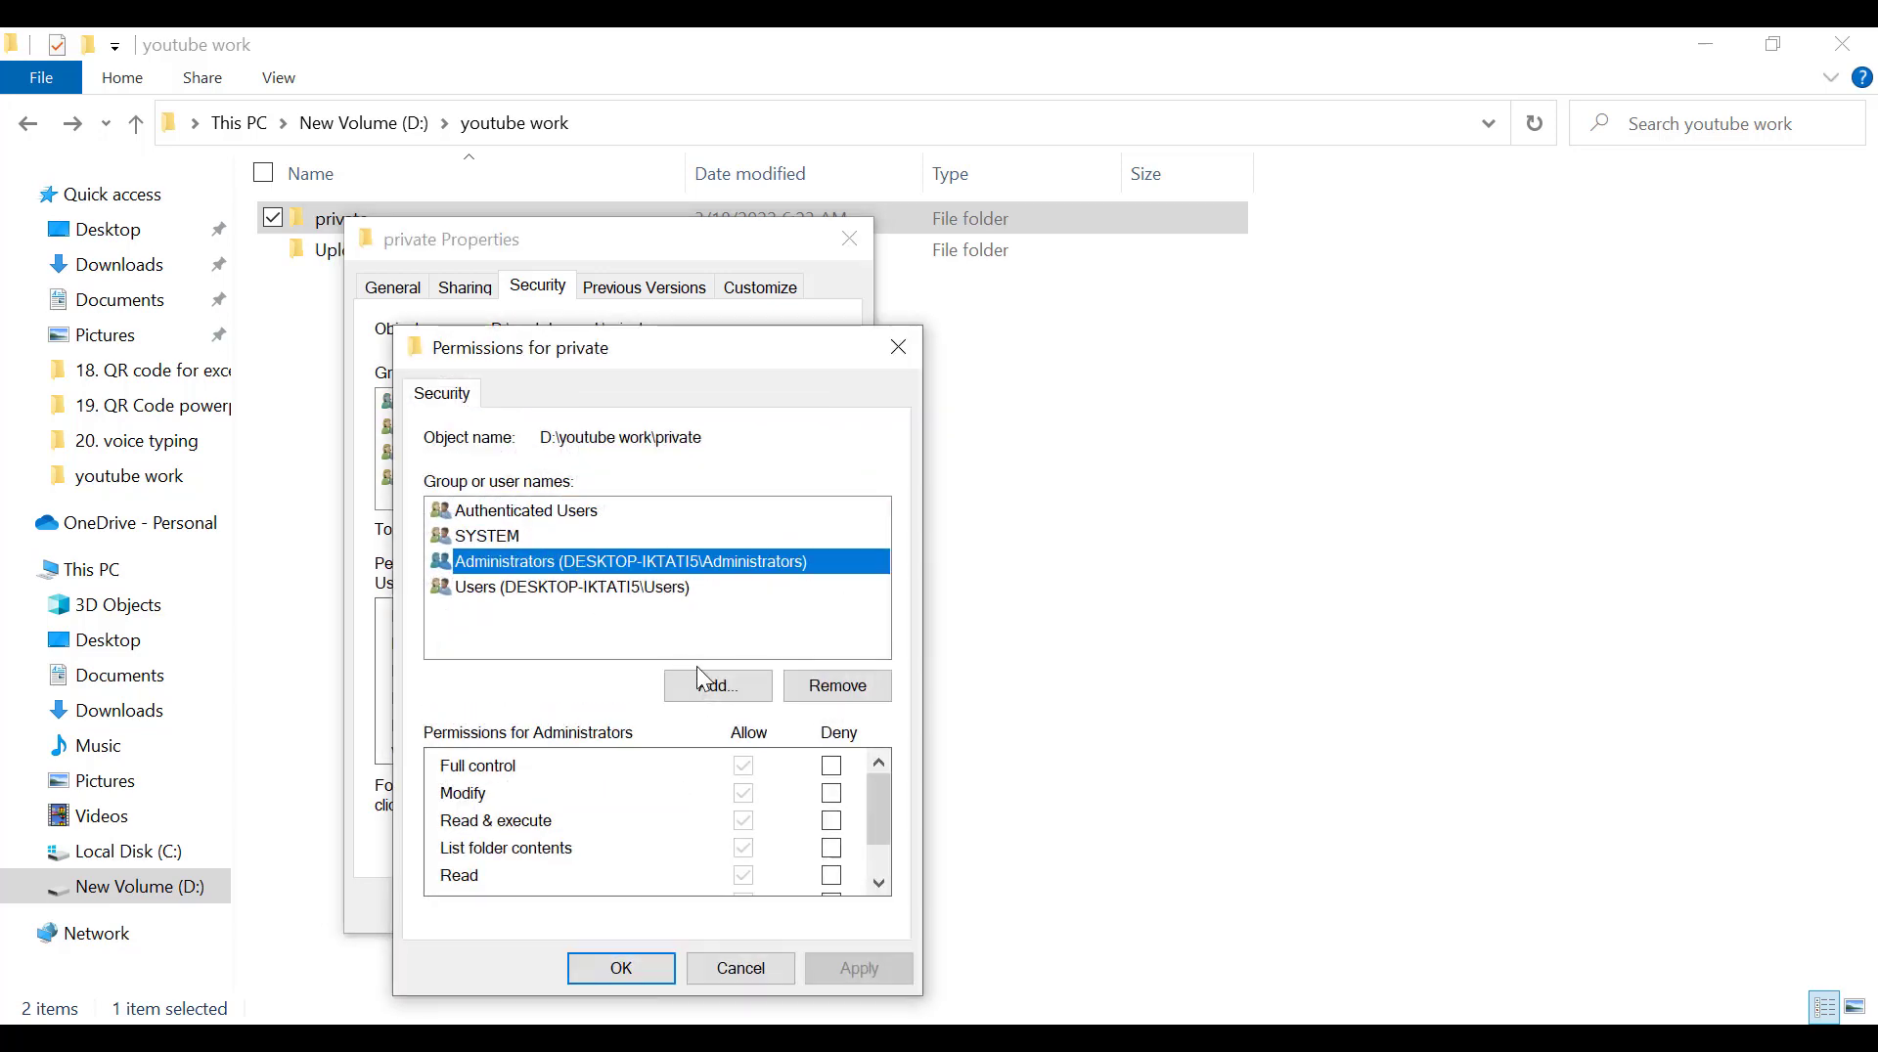
pyautogui.click(831, 766)
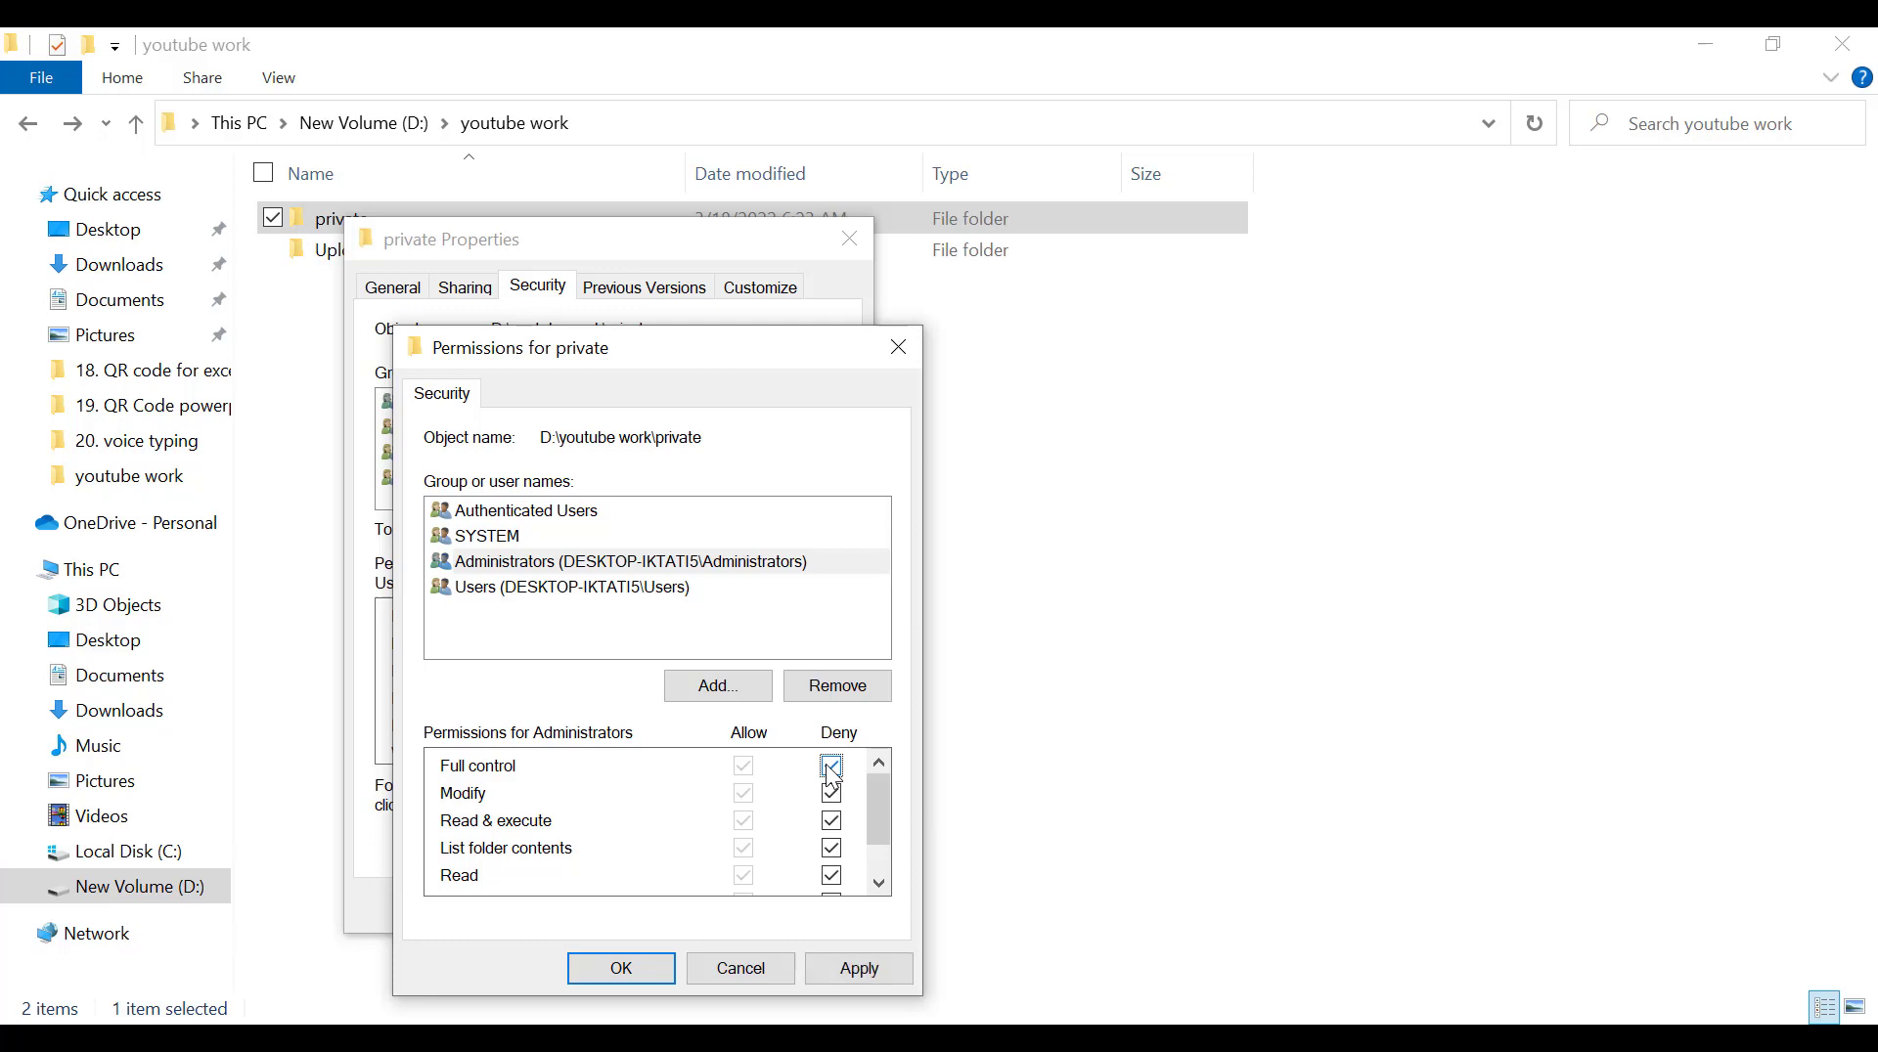
pyautogui.click(617, 970)
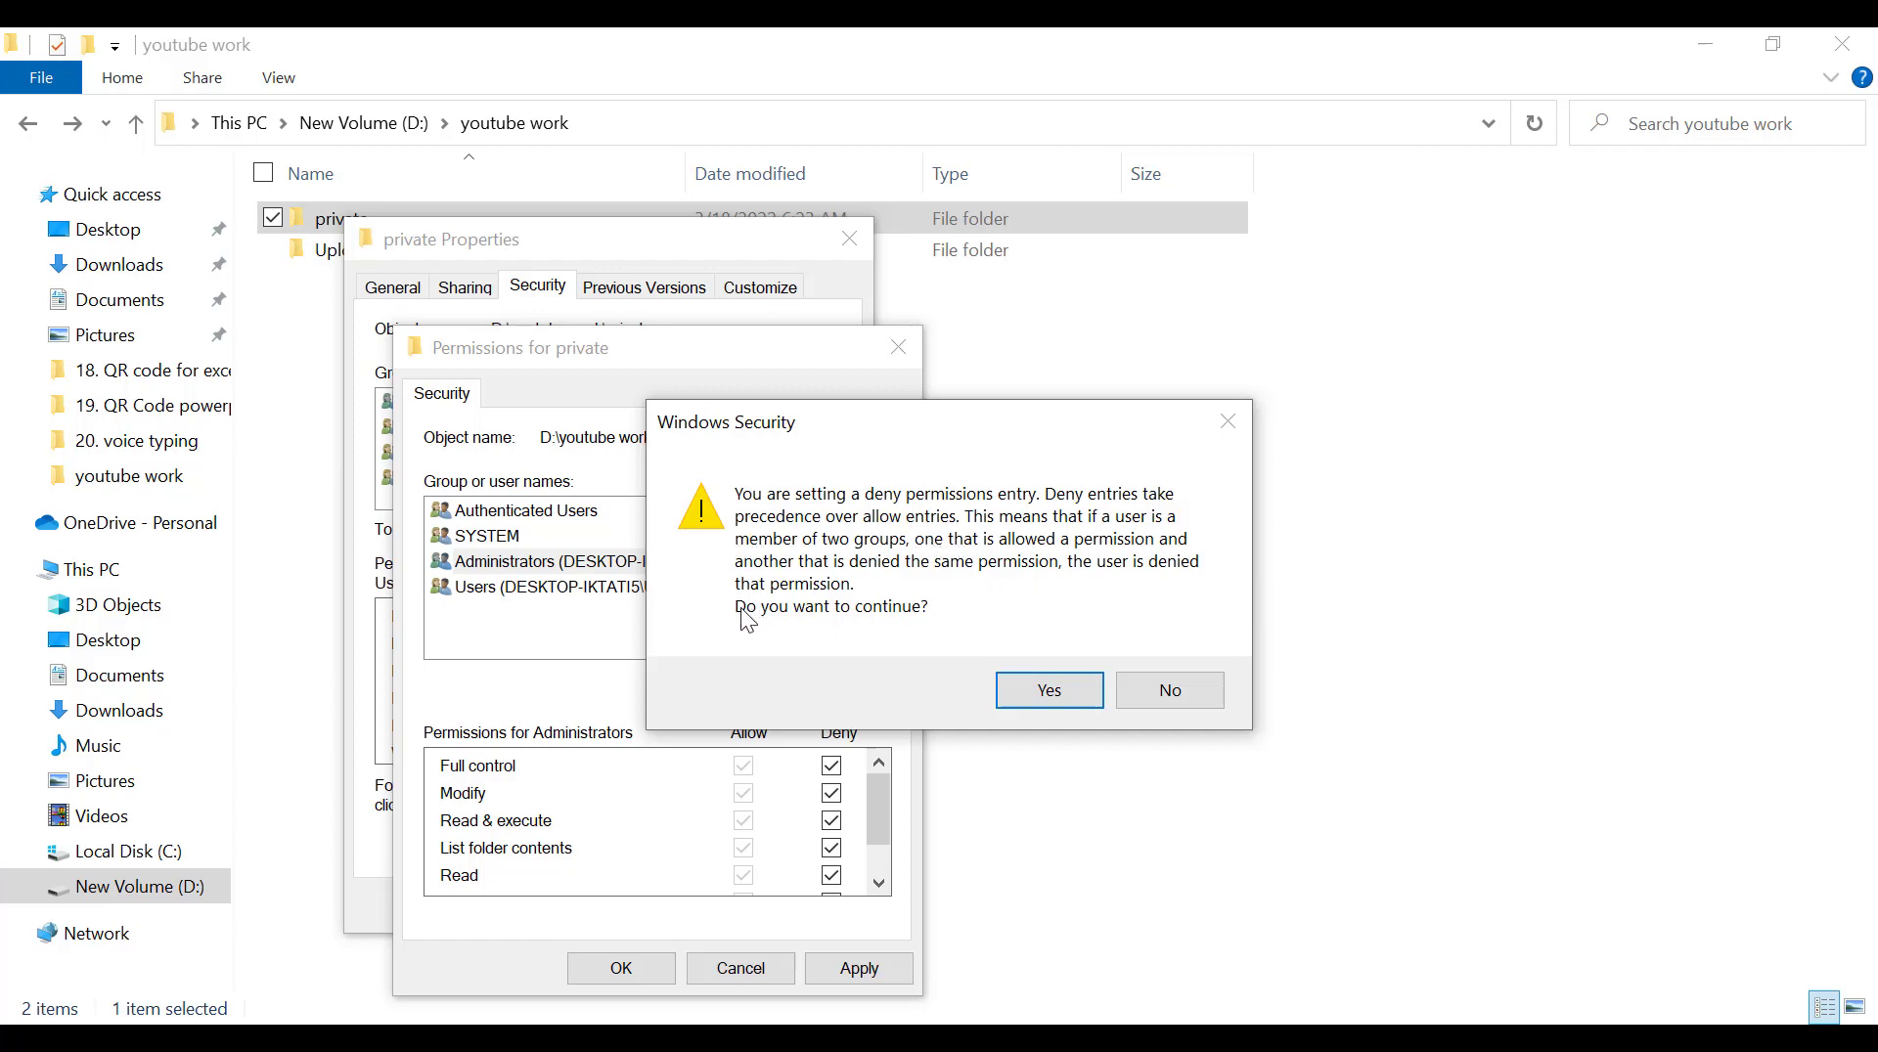
pyautogui.click(1044, 696)
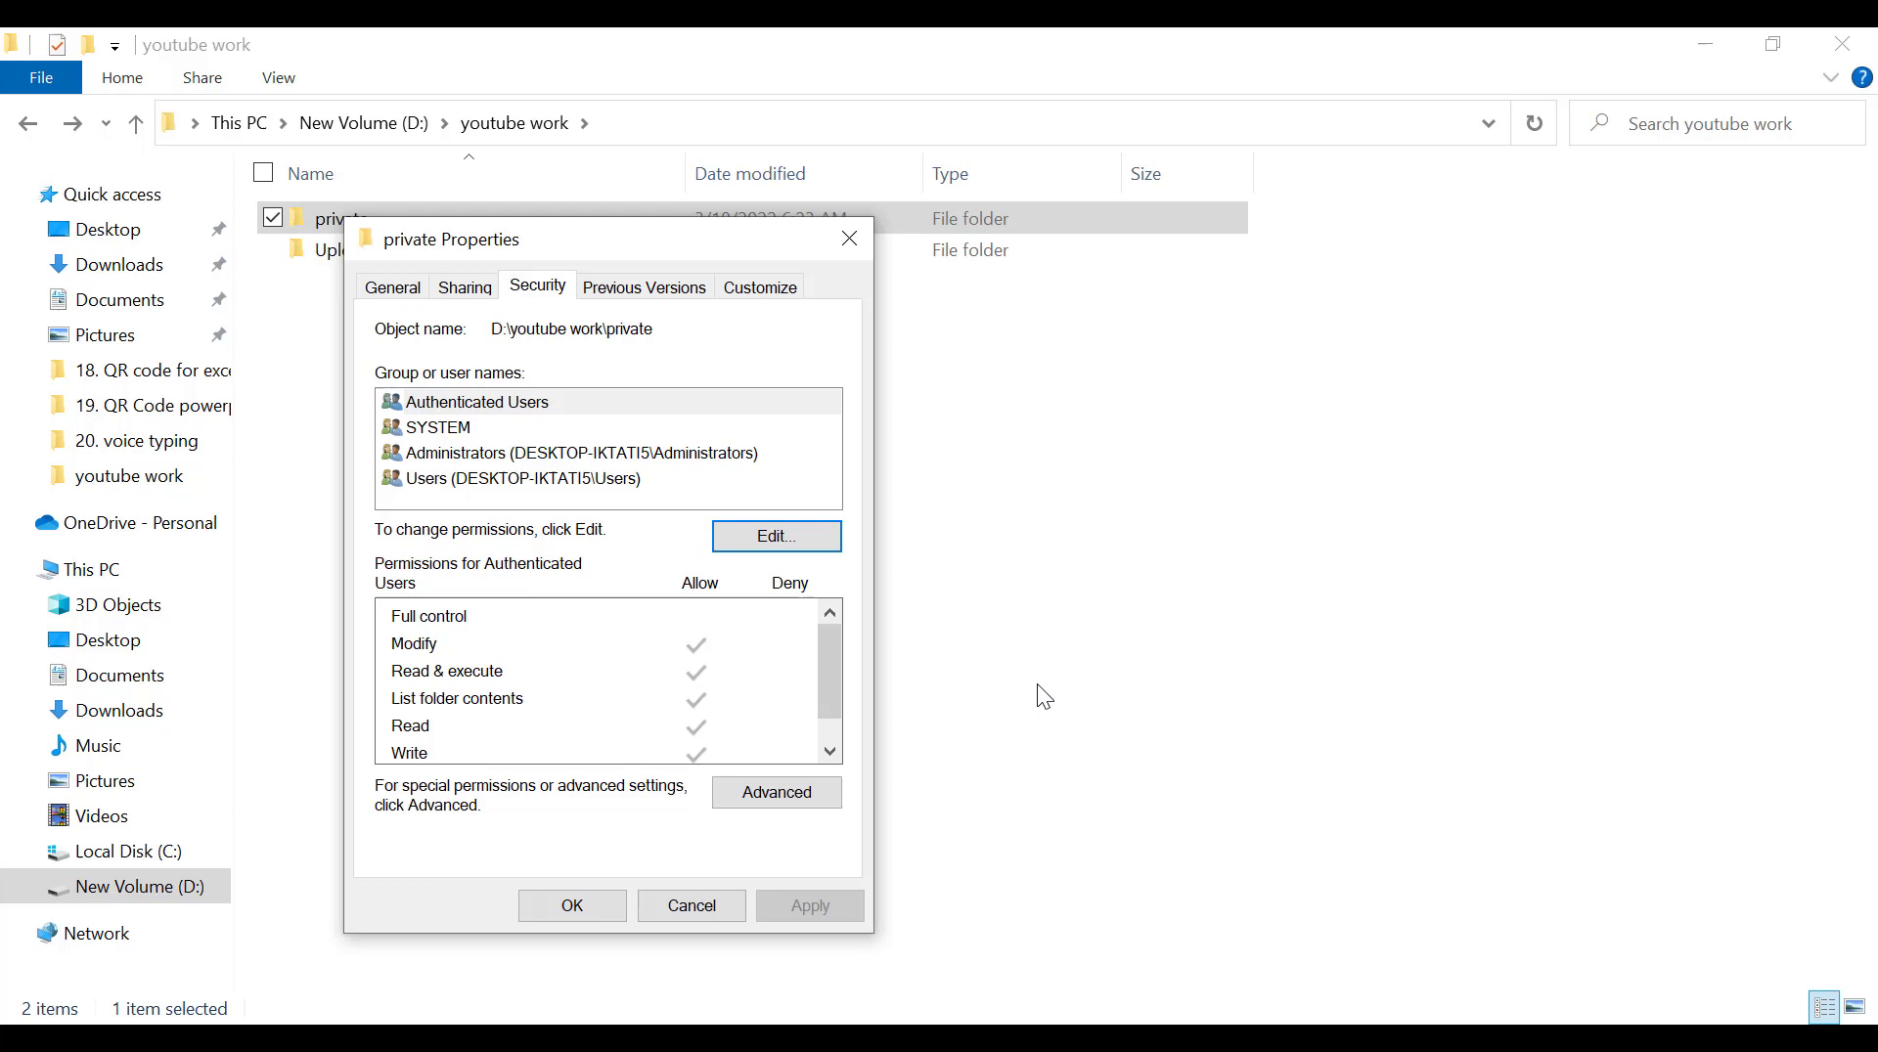
pyautogui.click(606, 906)
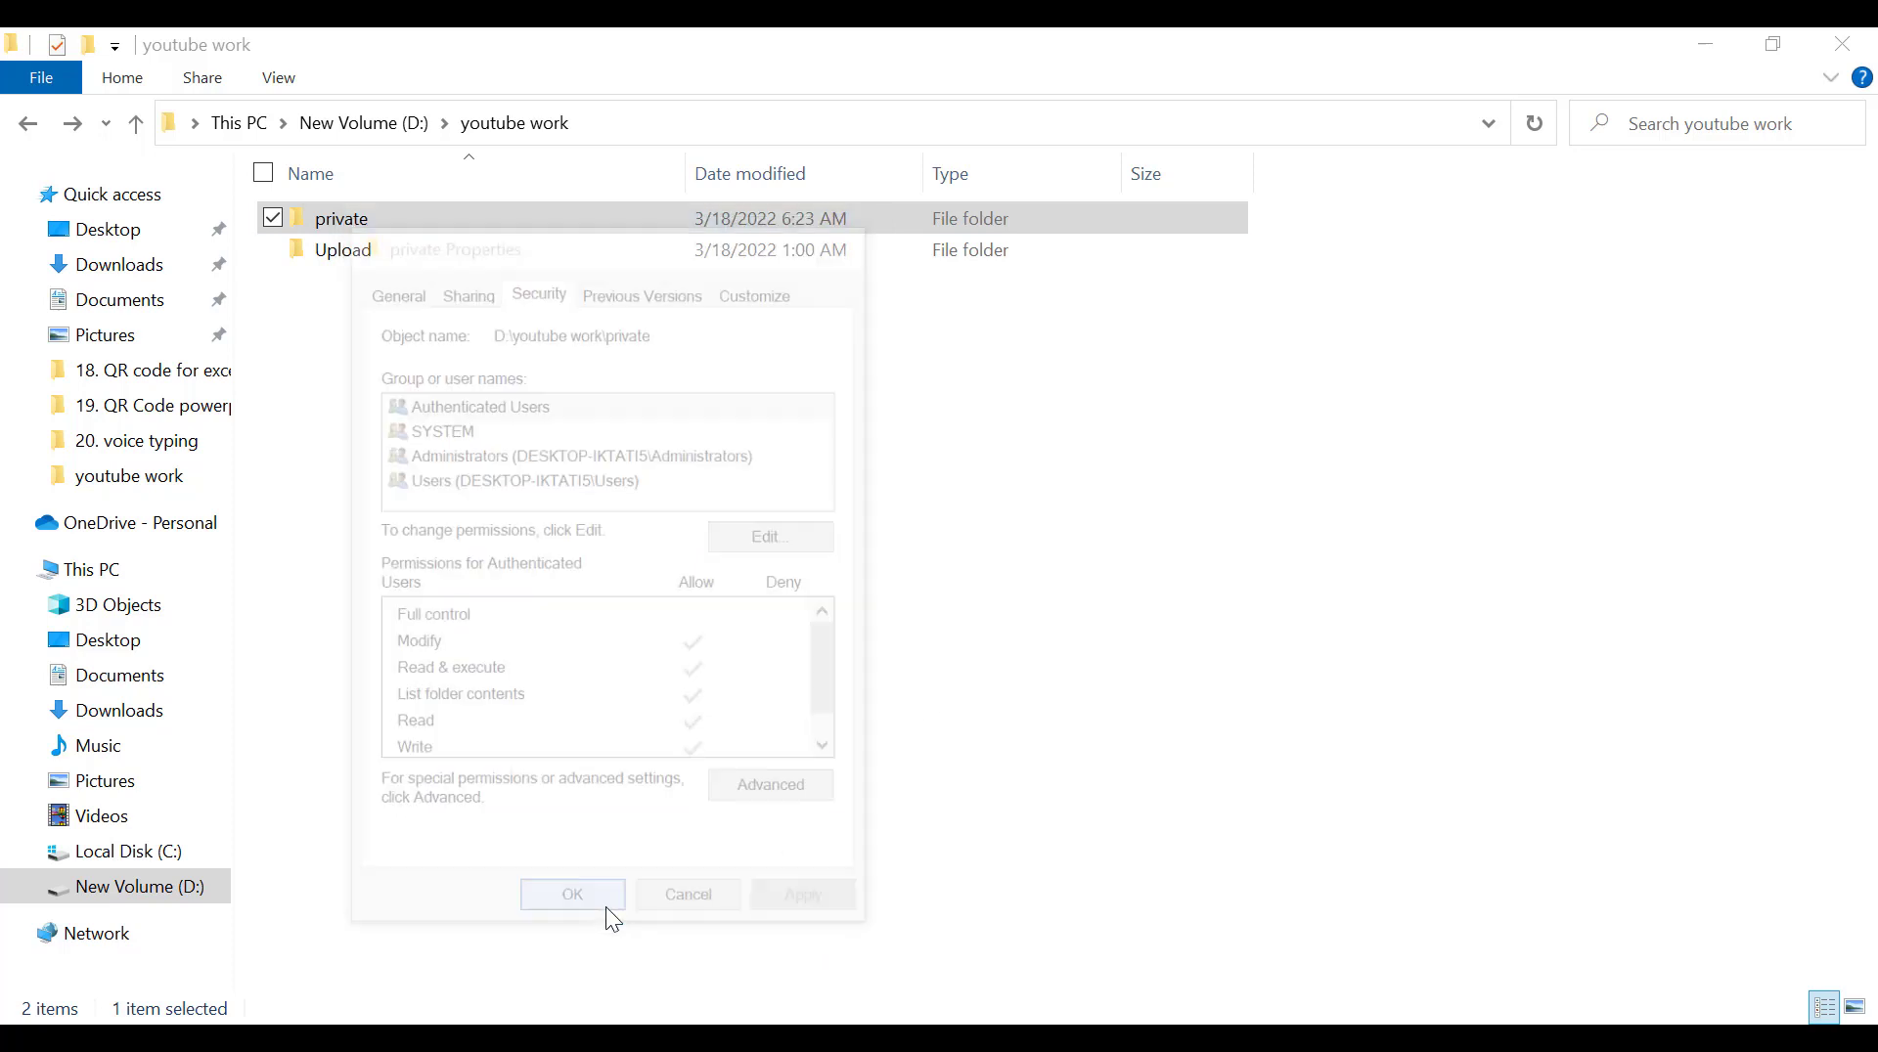
pyautogui.doubleClick(368, 228)
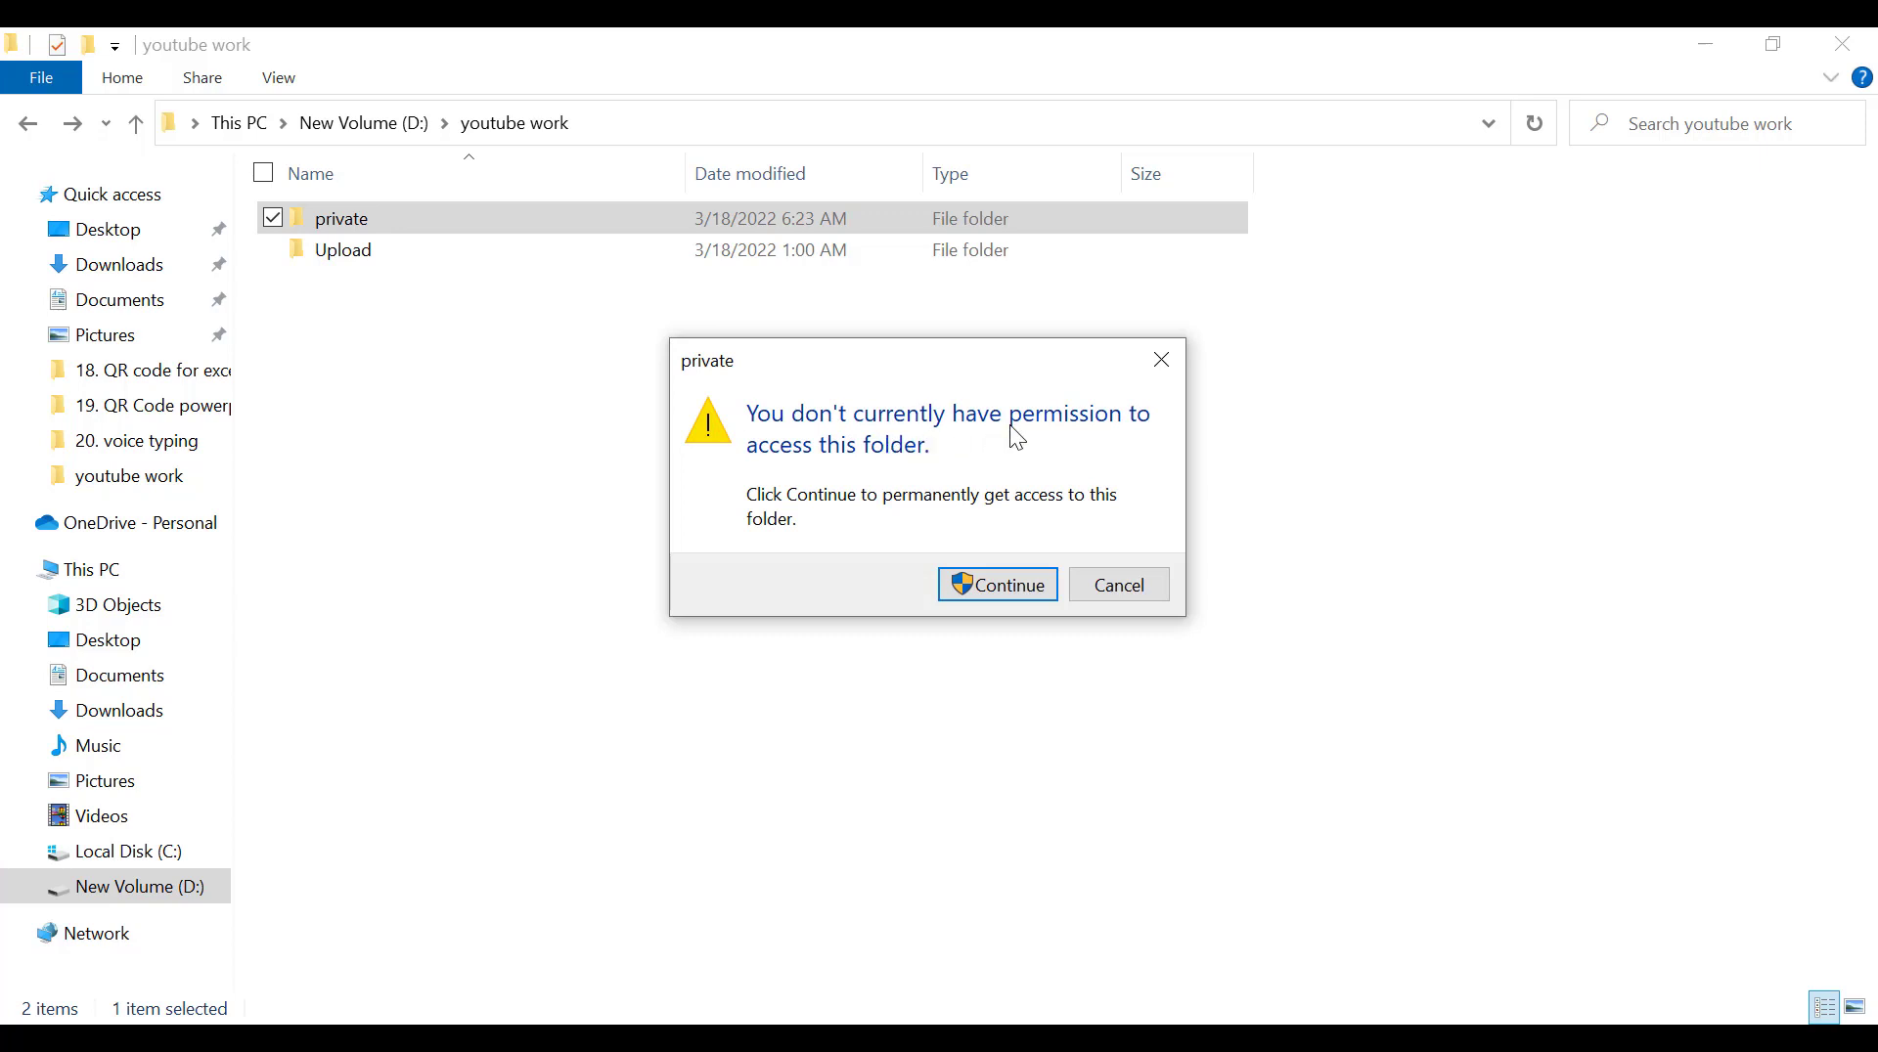
pyautogui.click(1000, 587)
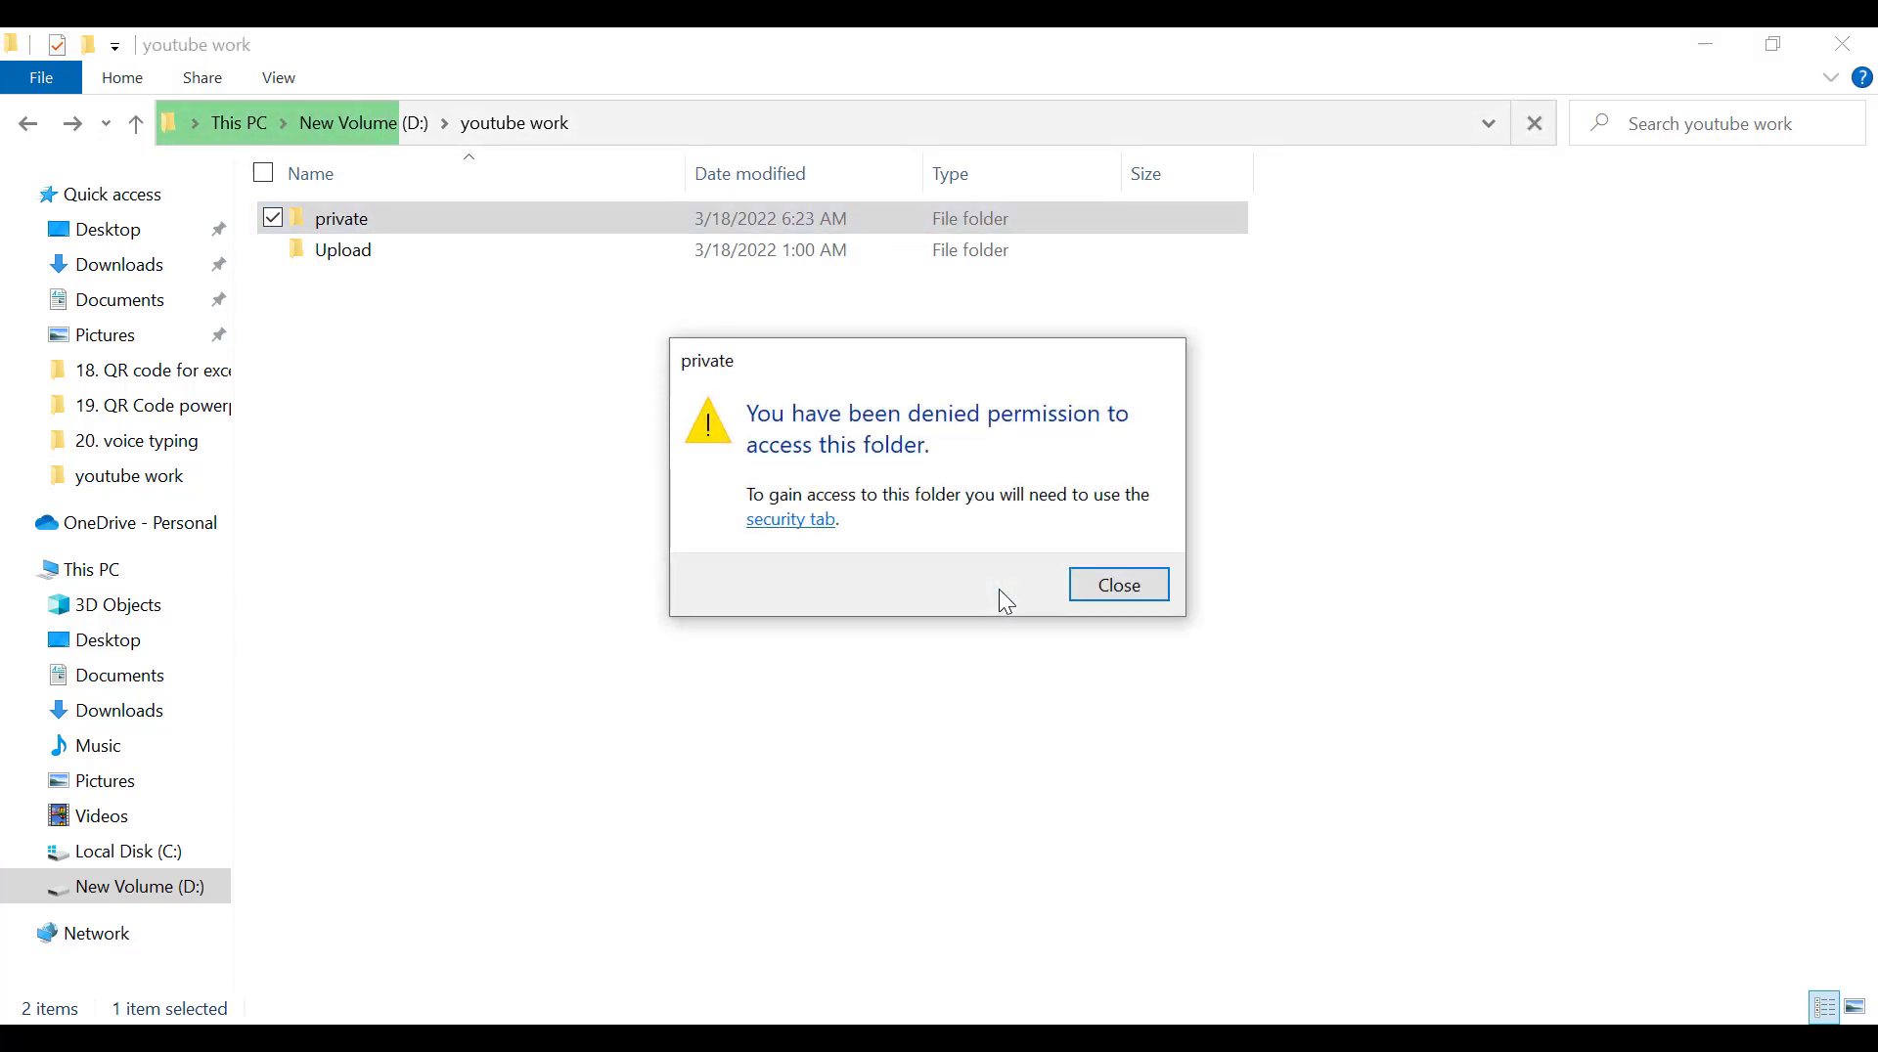
pyautogui.click(1121, 590)
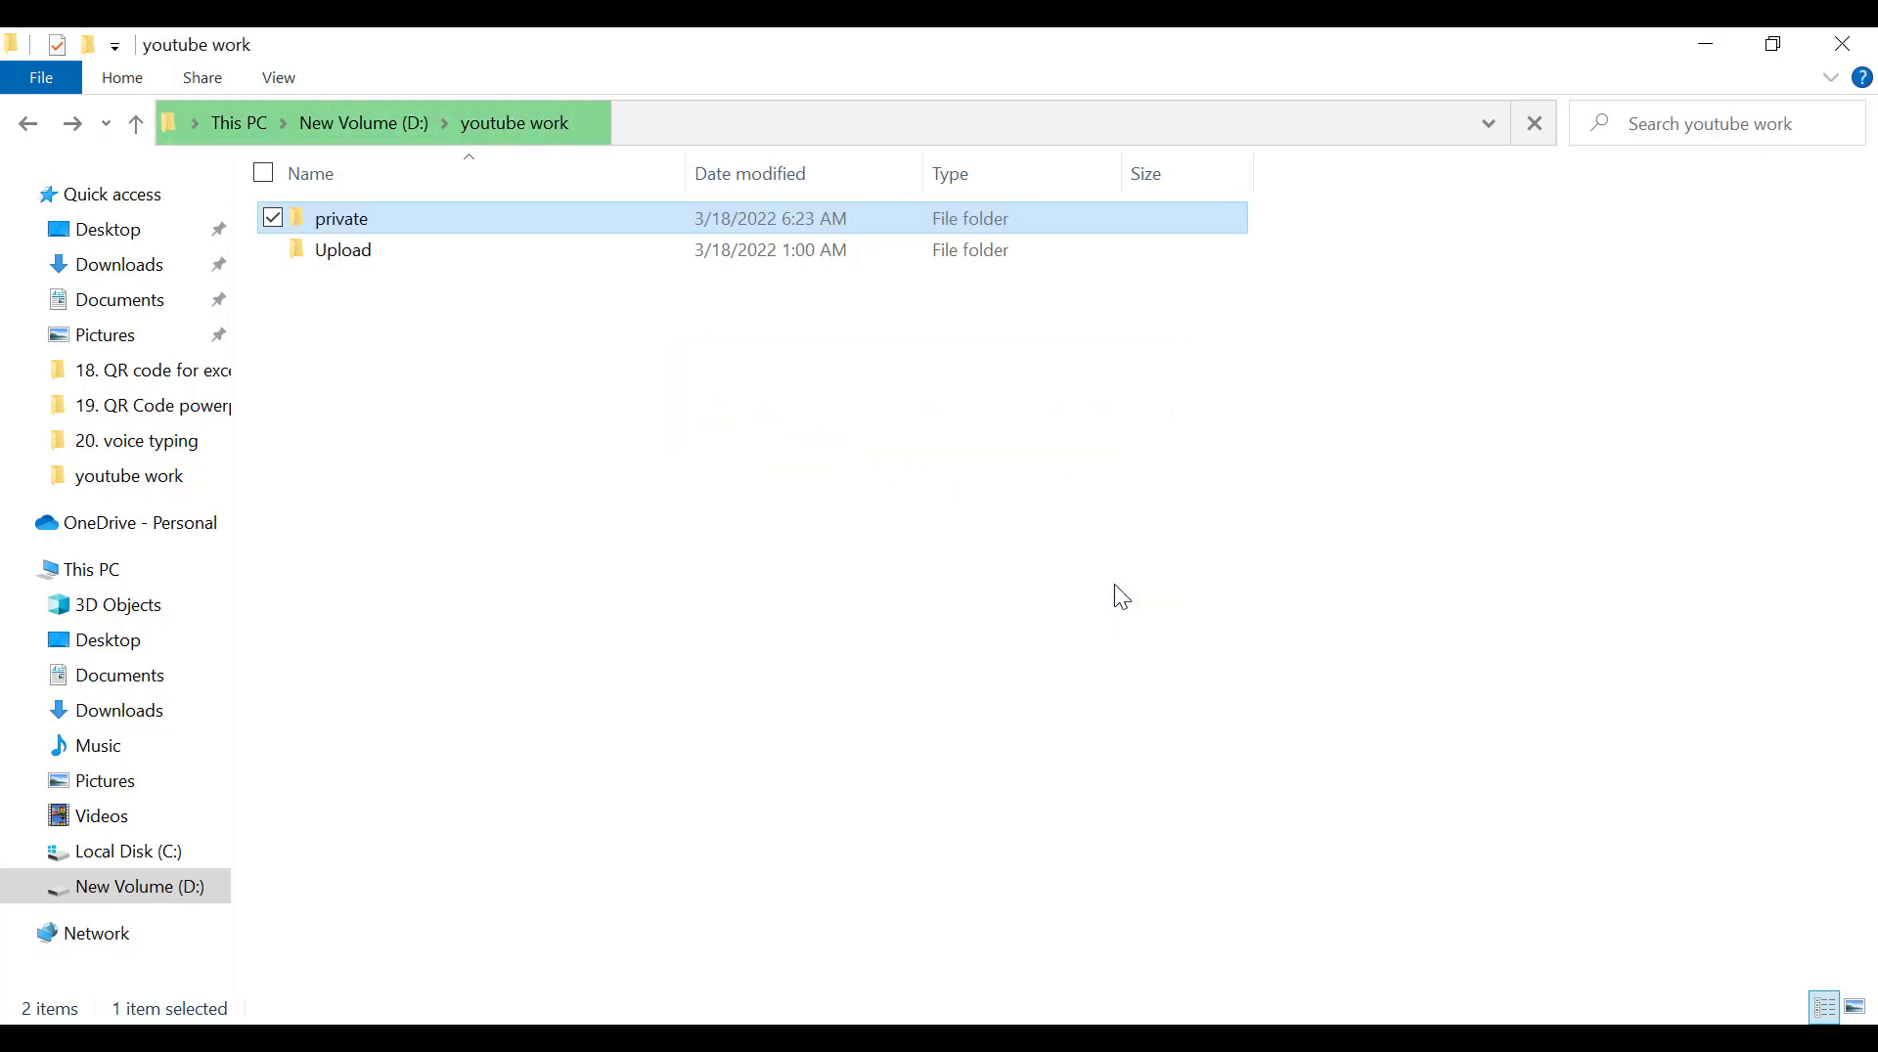
# Step: Untick Full control, Modify, Read and List for your own account on private
pyautogui.rightClick(517, 218)
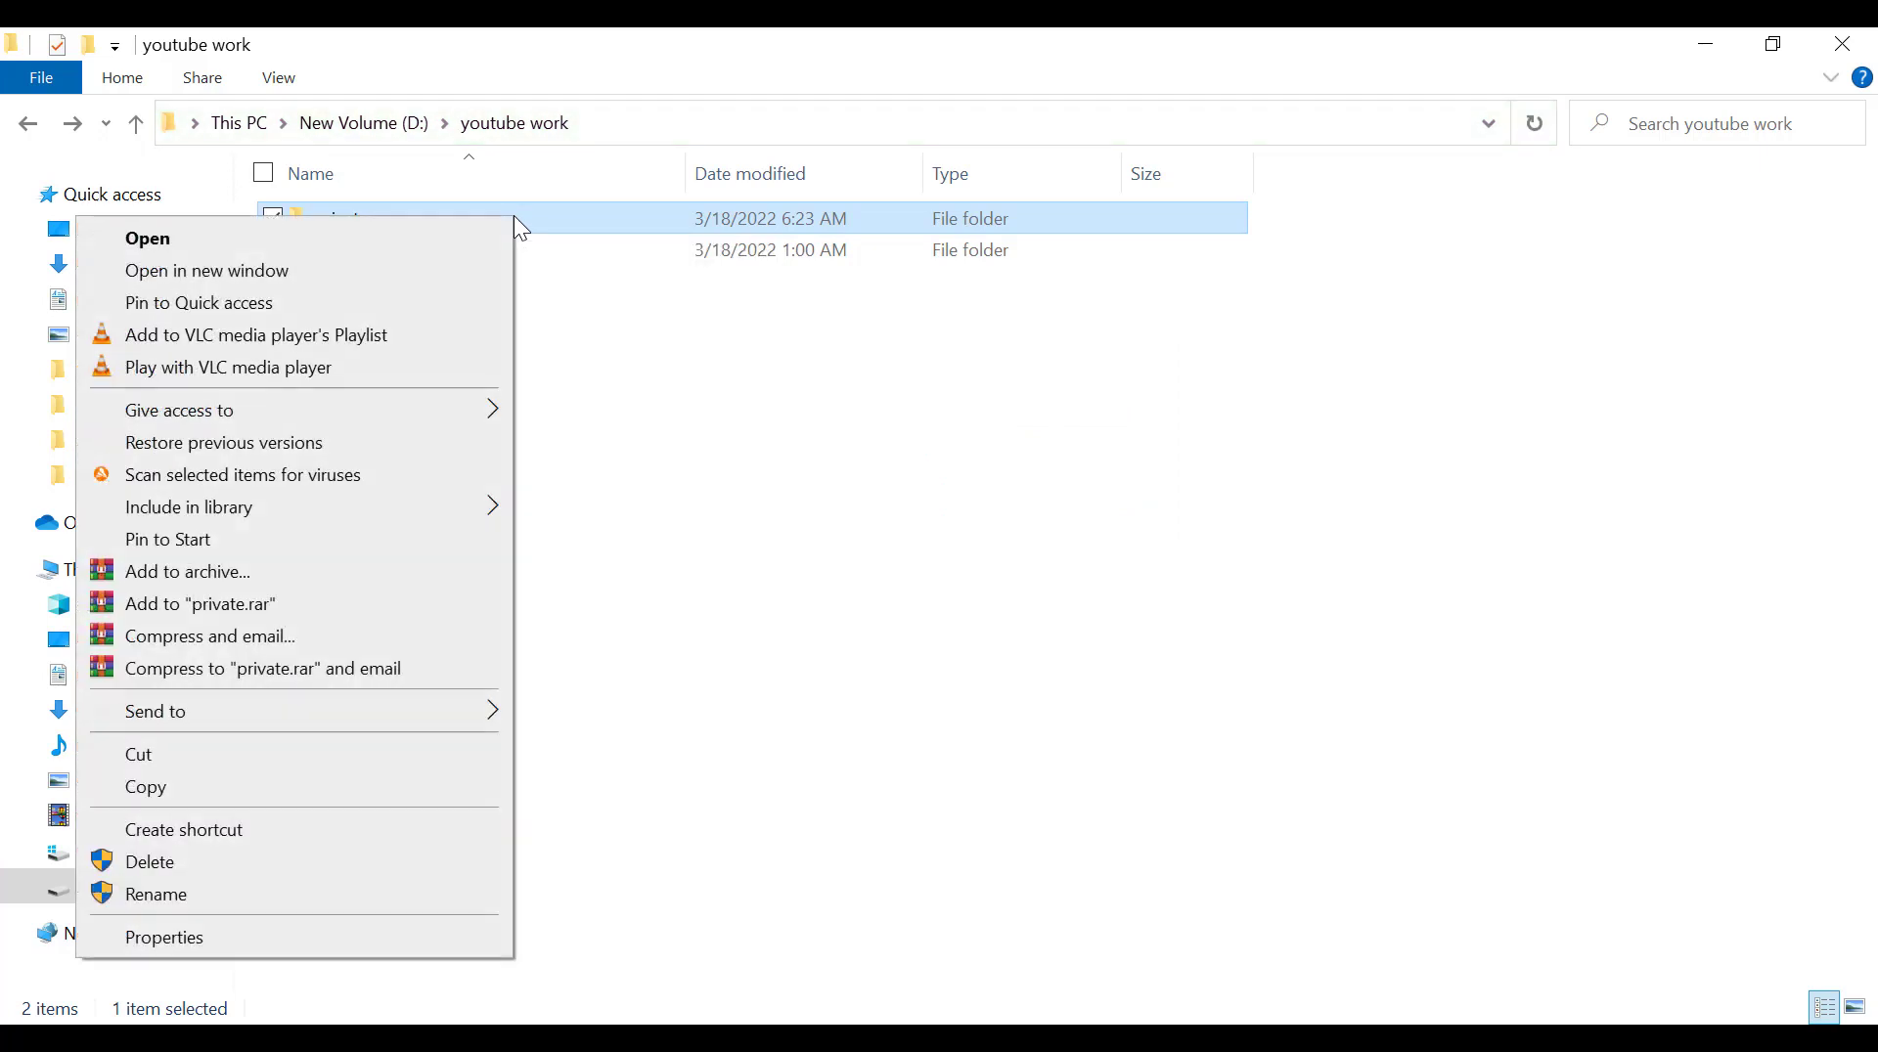
pyautogui.click(205, 936)
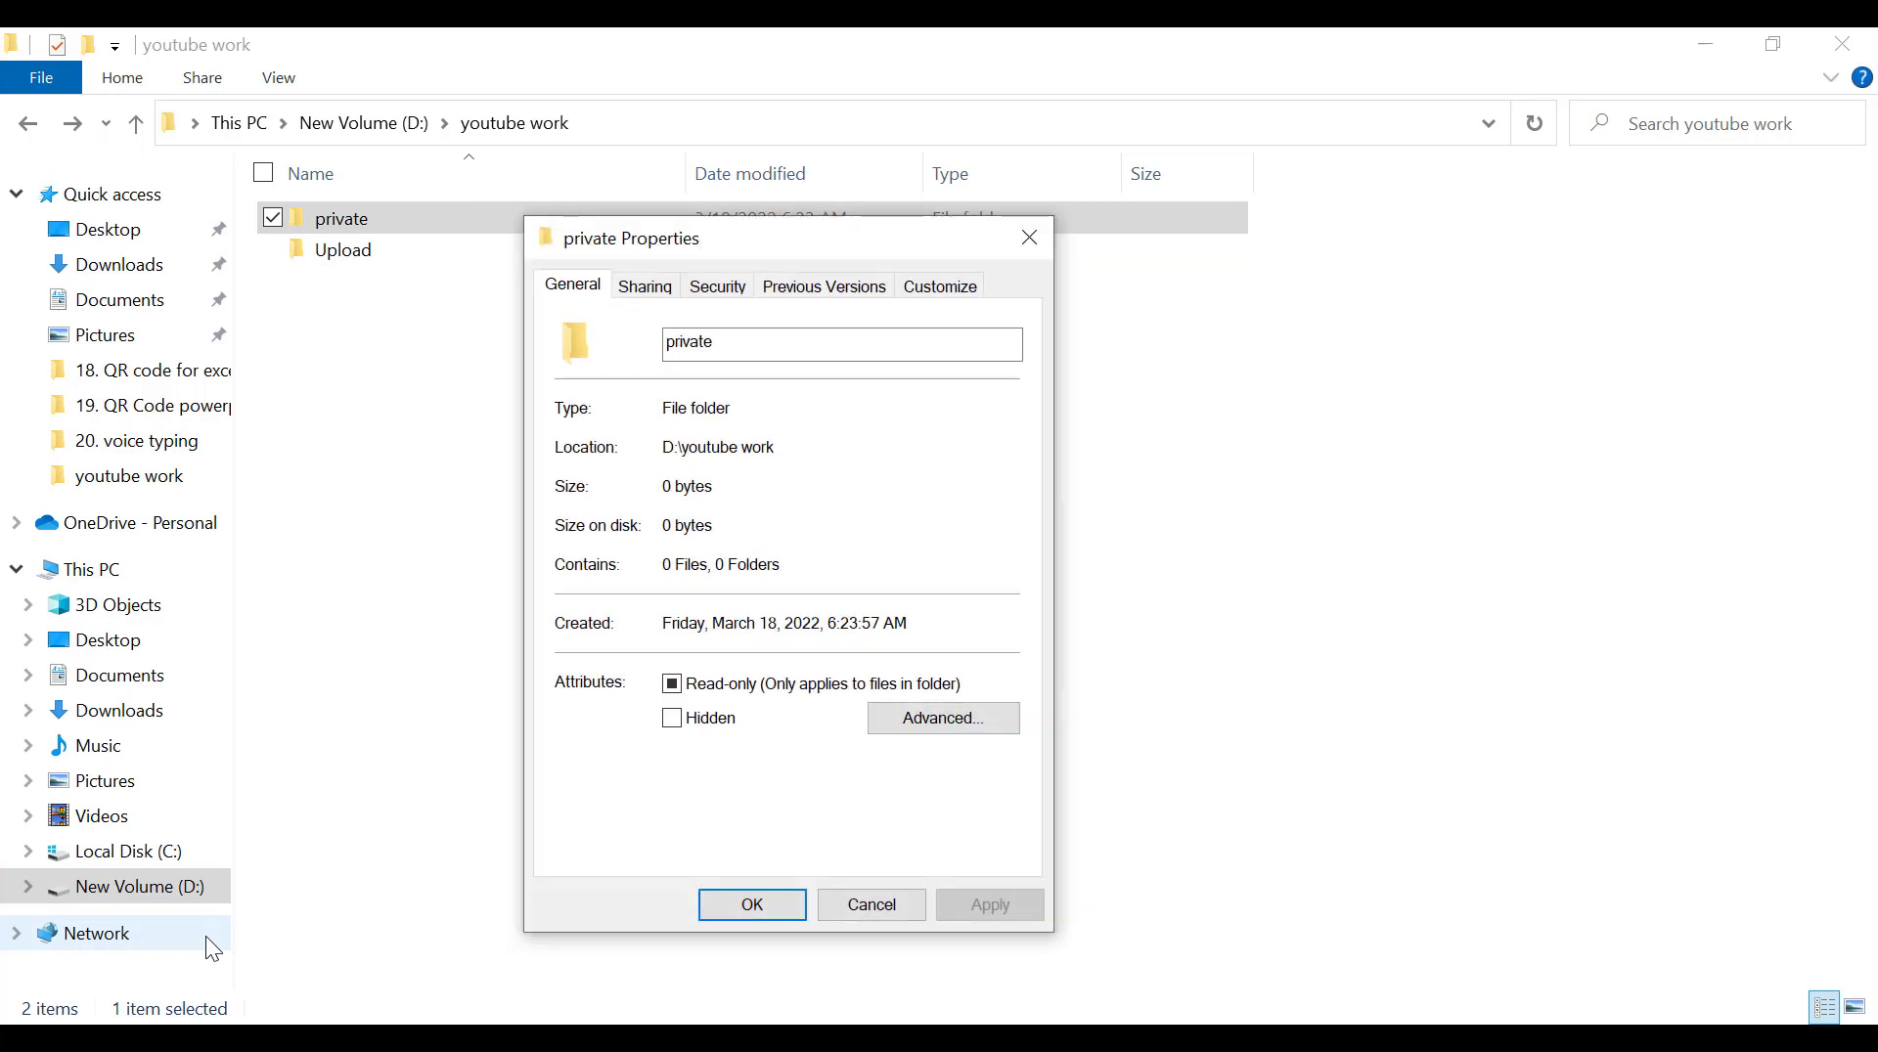
pyautogui.click(712, 286)
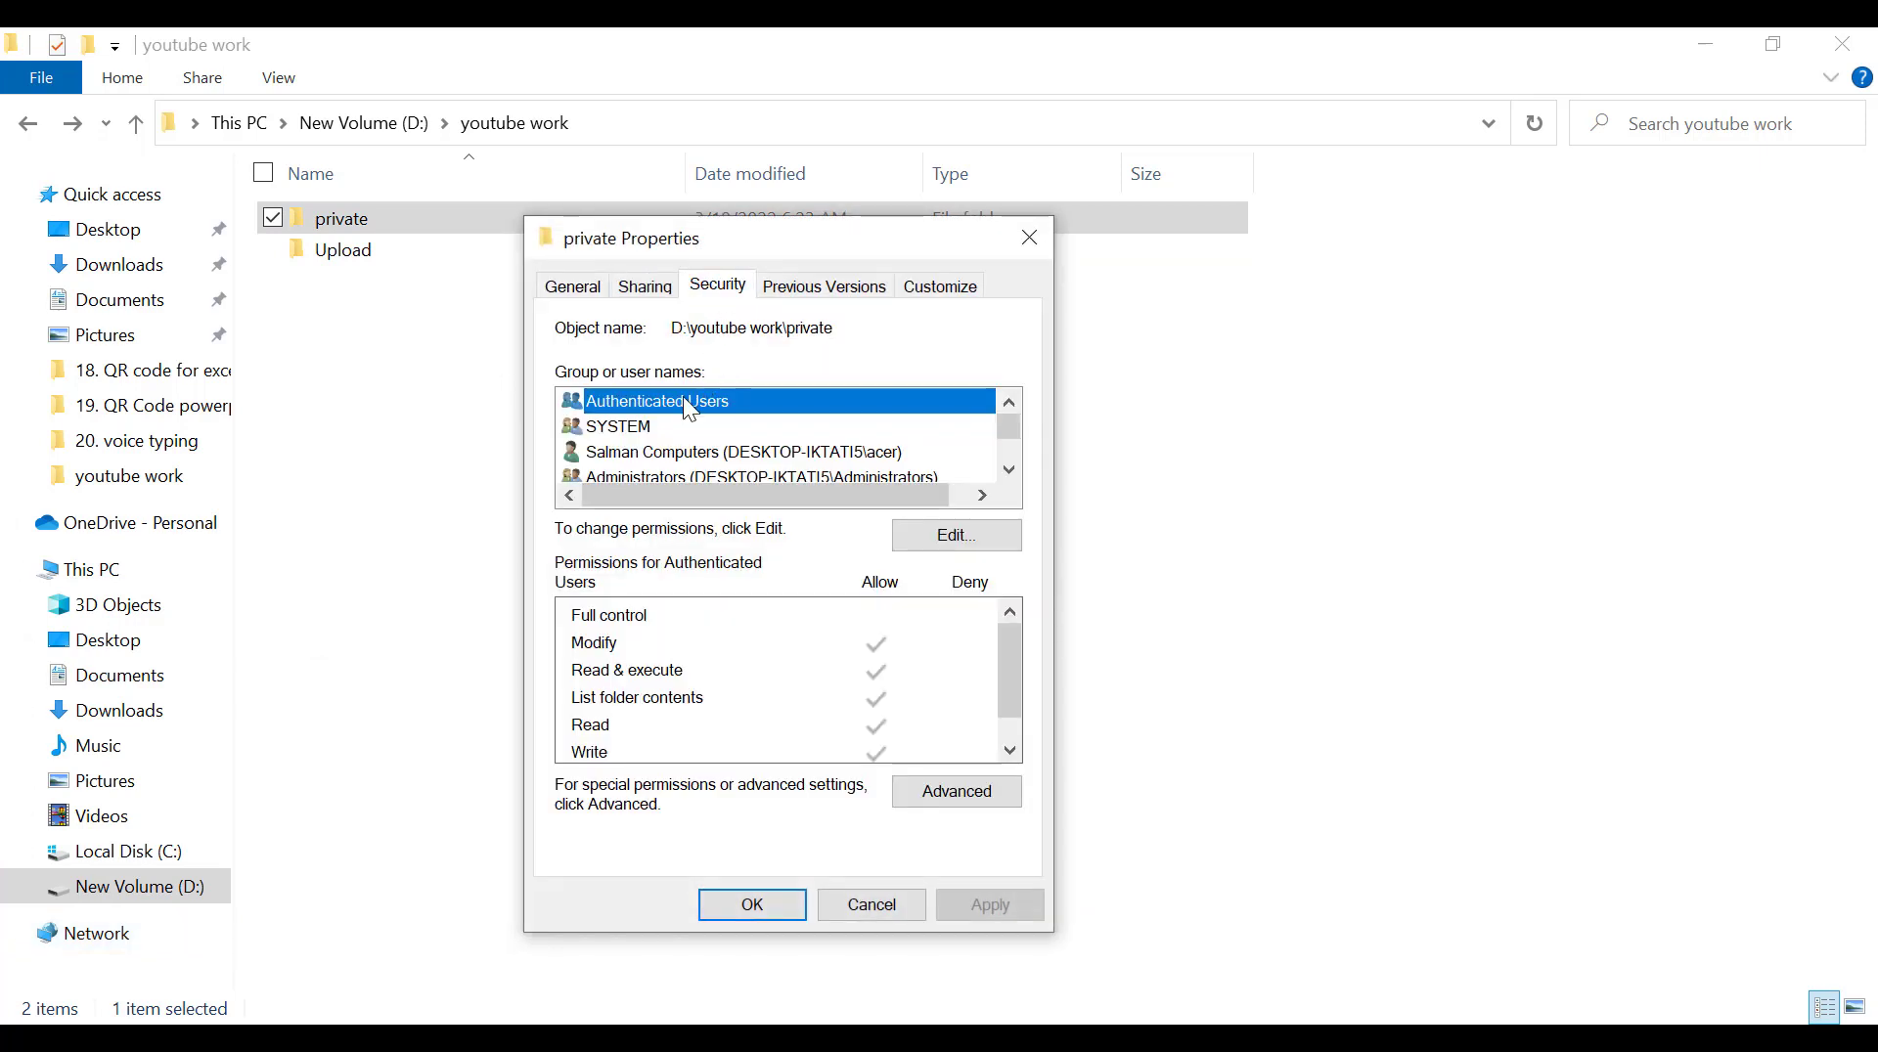
pyautogui.click(914, 538)
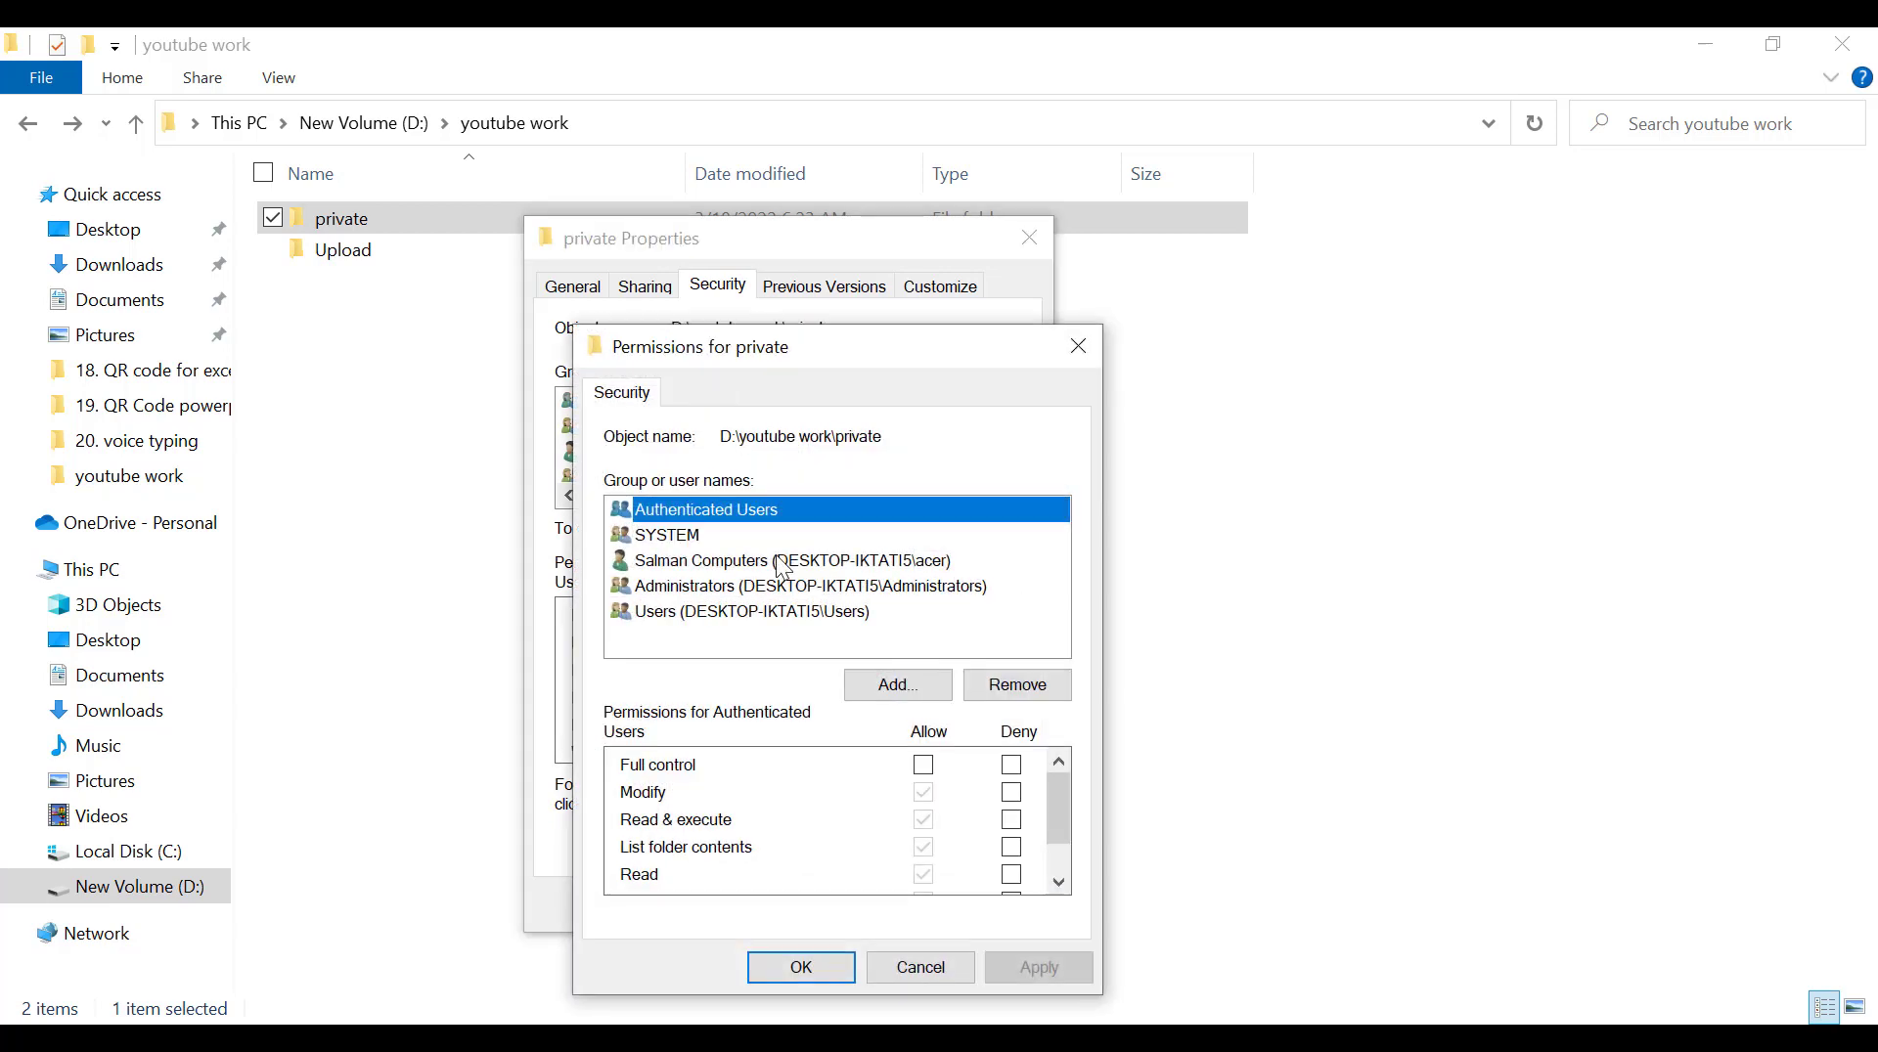
pyautogui.click(678, 560)
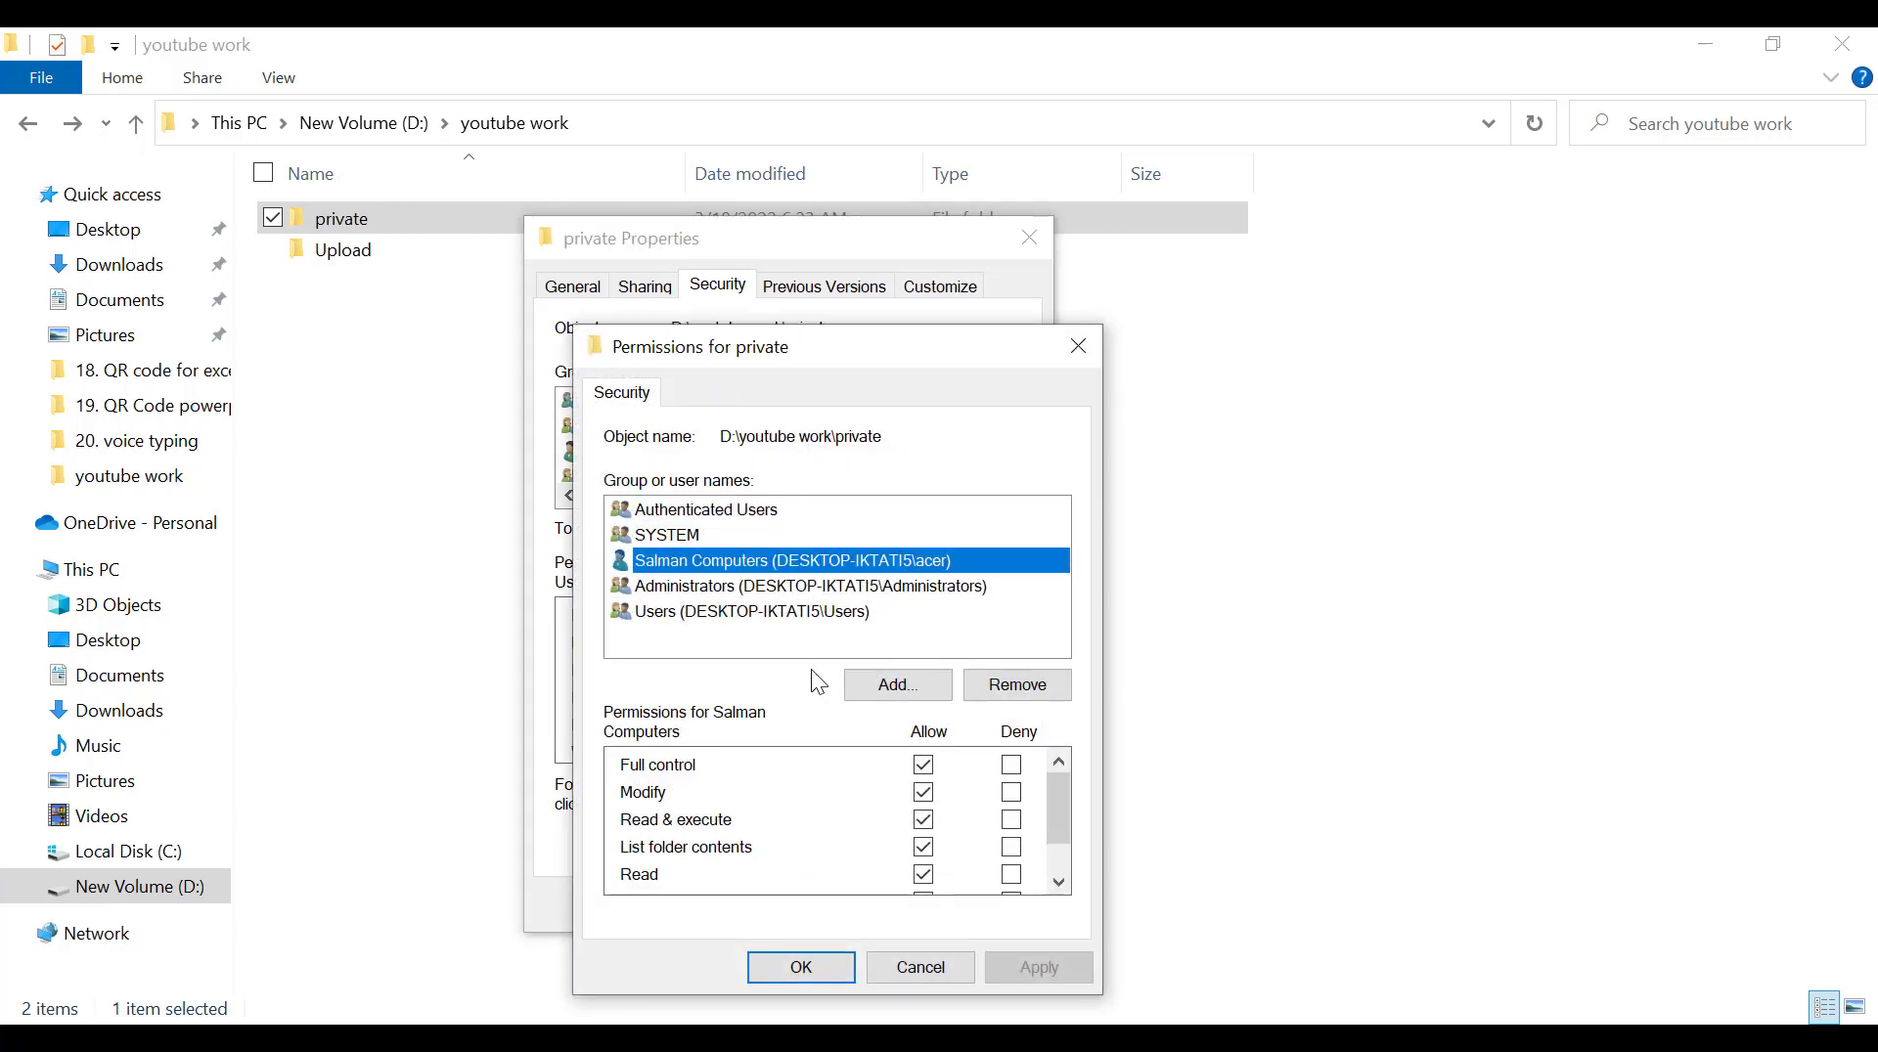
pyautogui.click(923, 765)
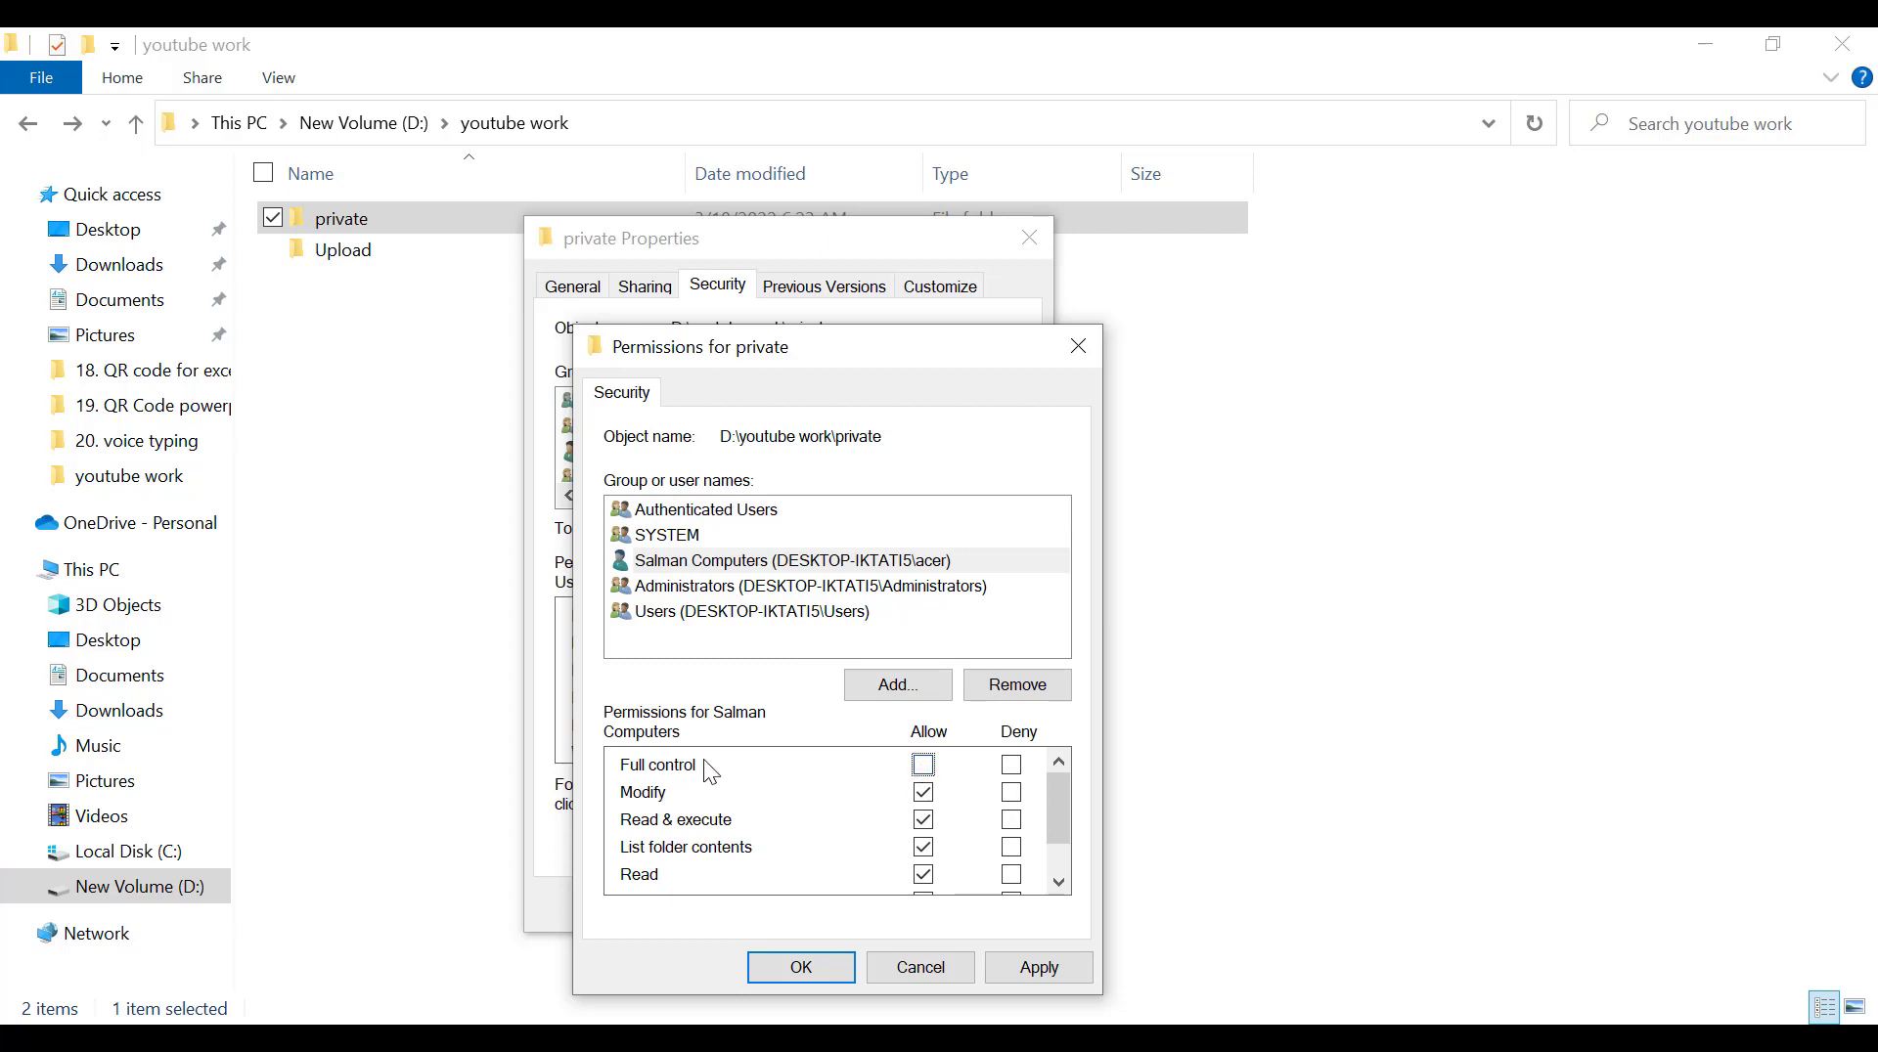
pyautogui.click(923, 819)
pyautogui.click(924, 847)
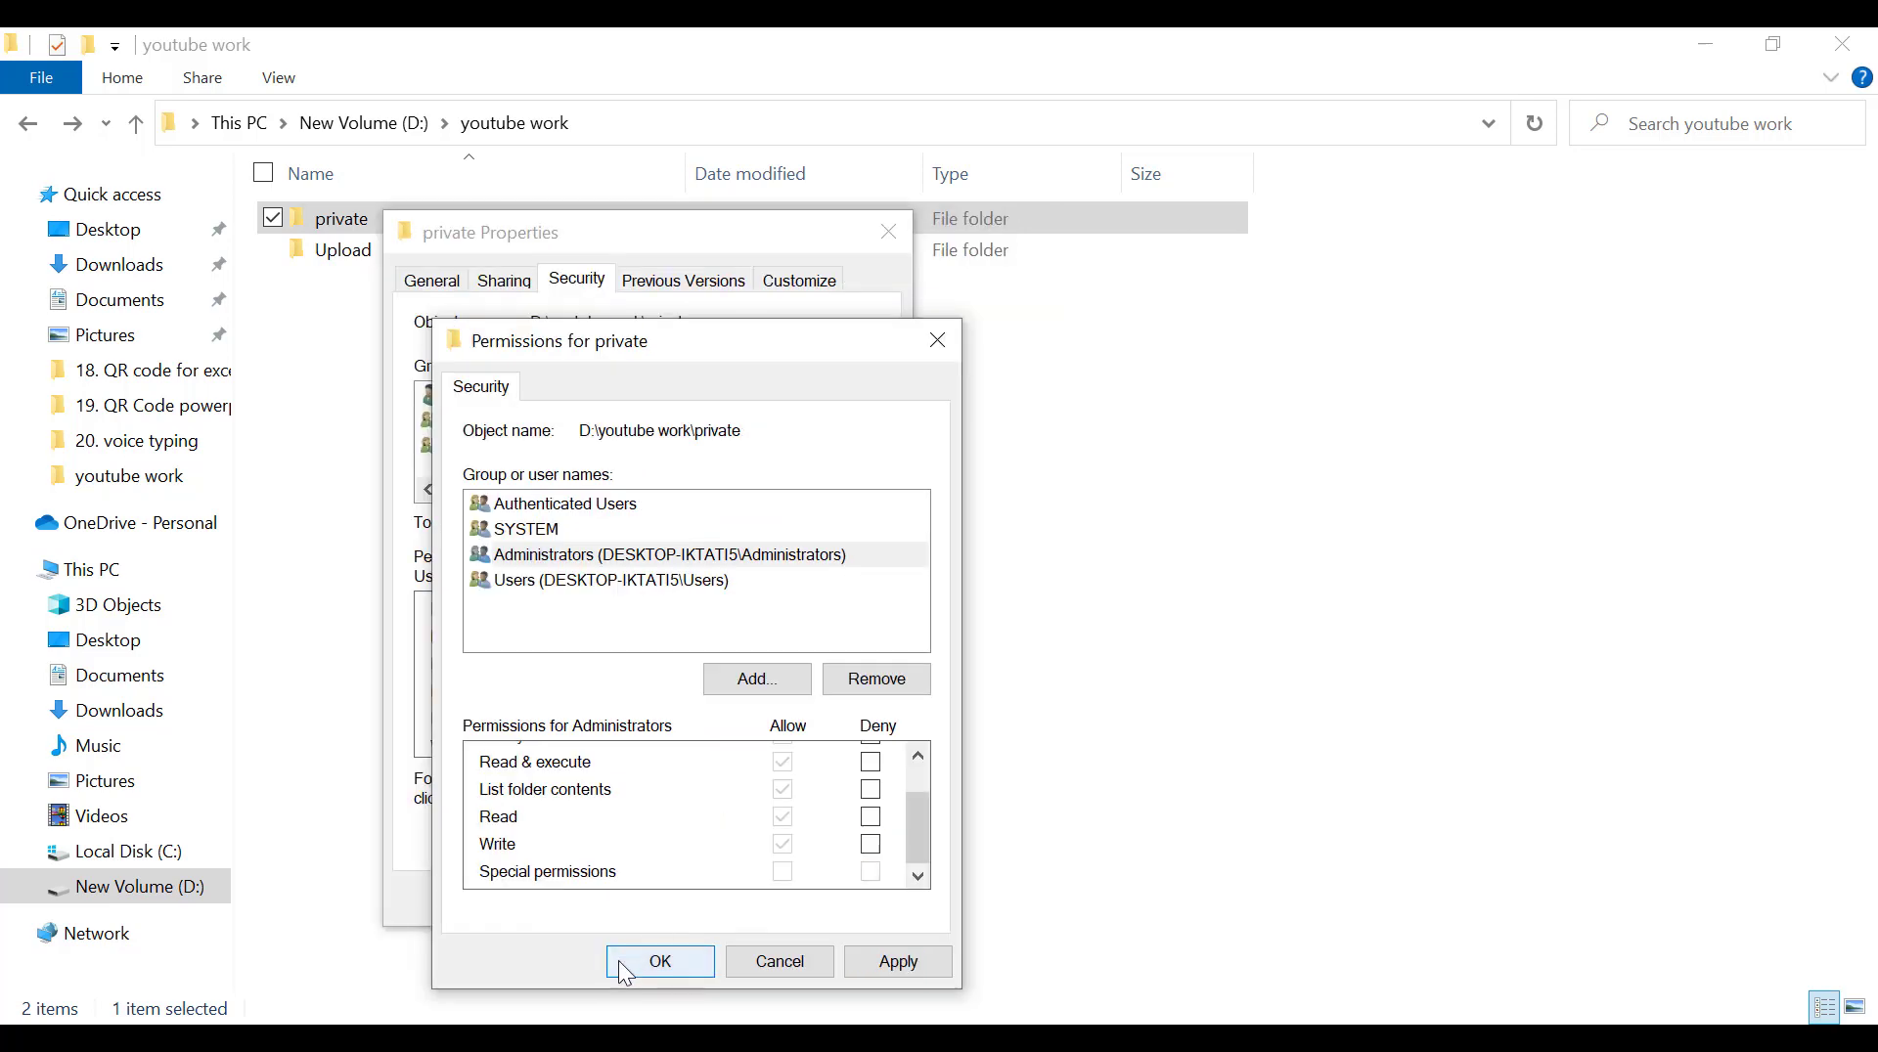
pyautogui.click(633, 961)
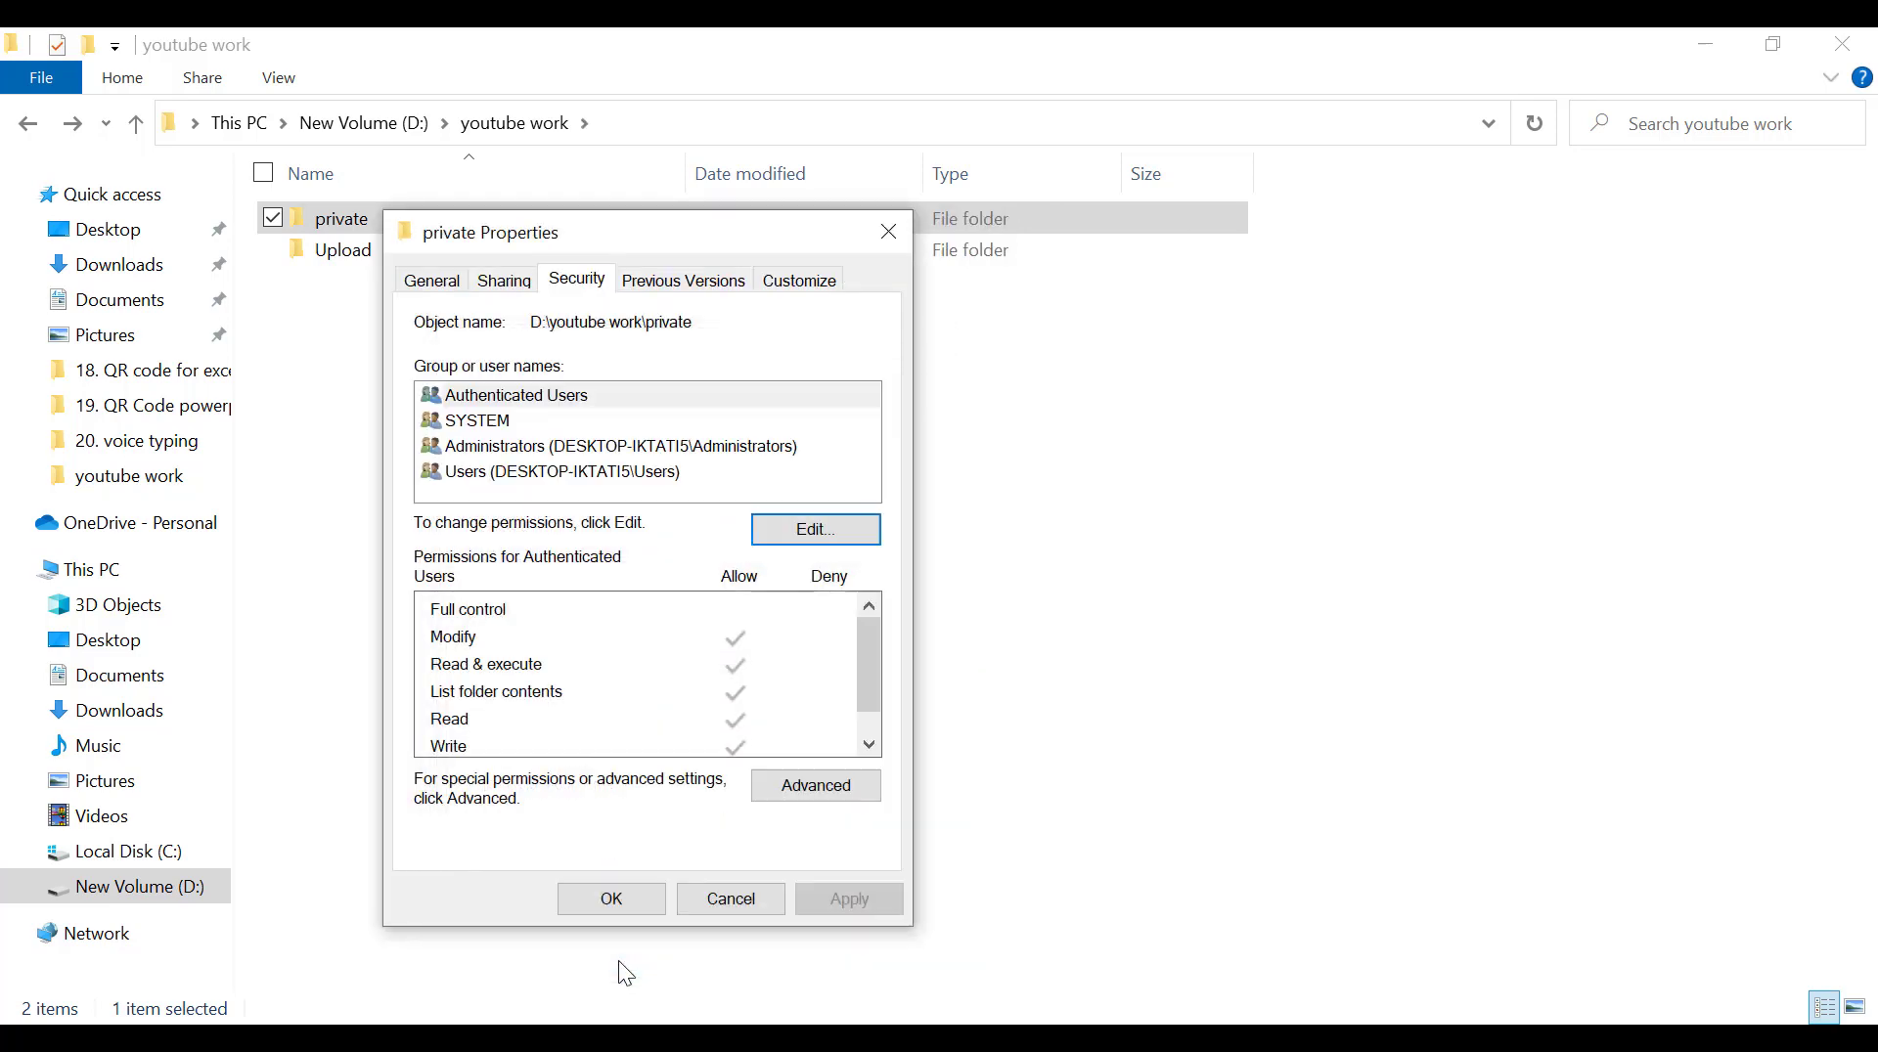
# Step: Apply the changes, open private to check it appears empty, then return
pyautogui.click(611, 897)
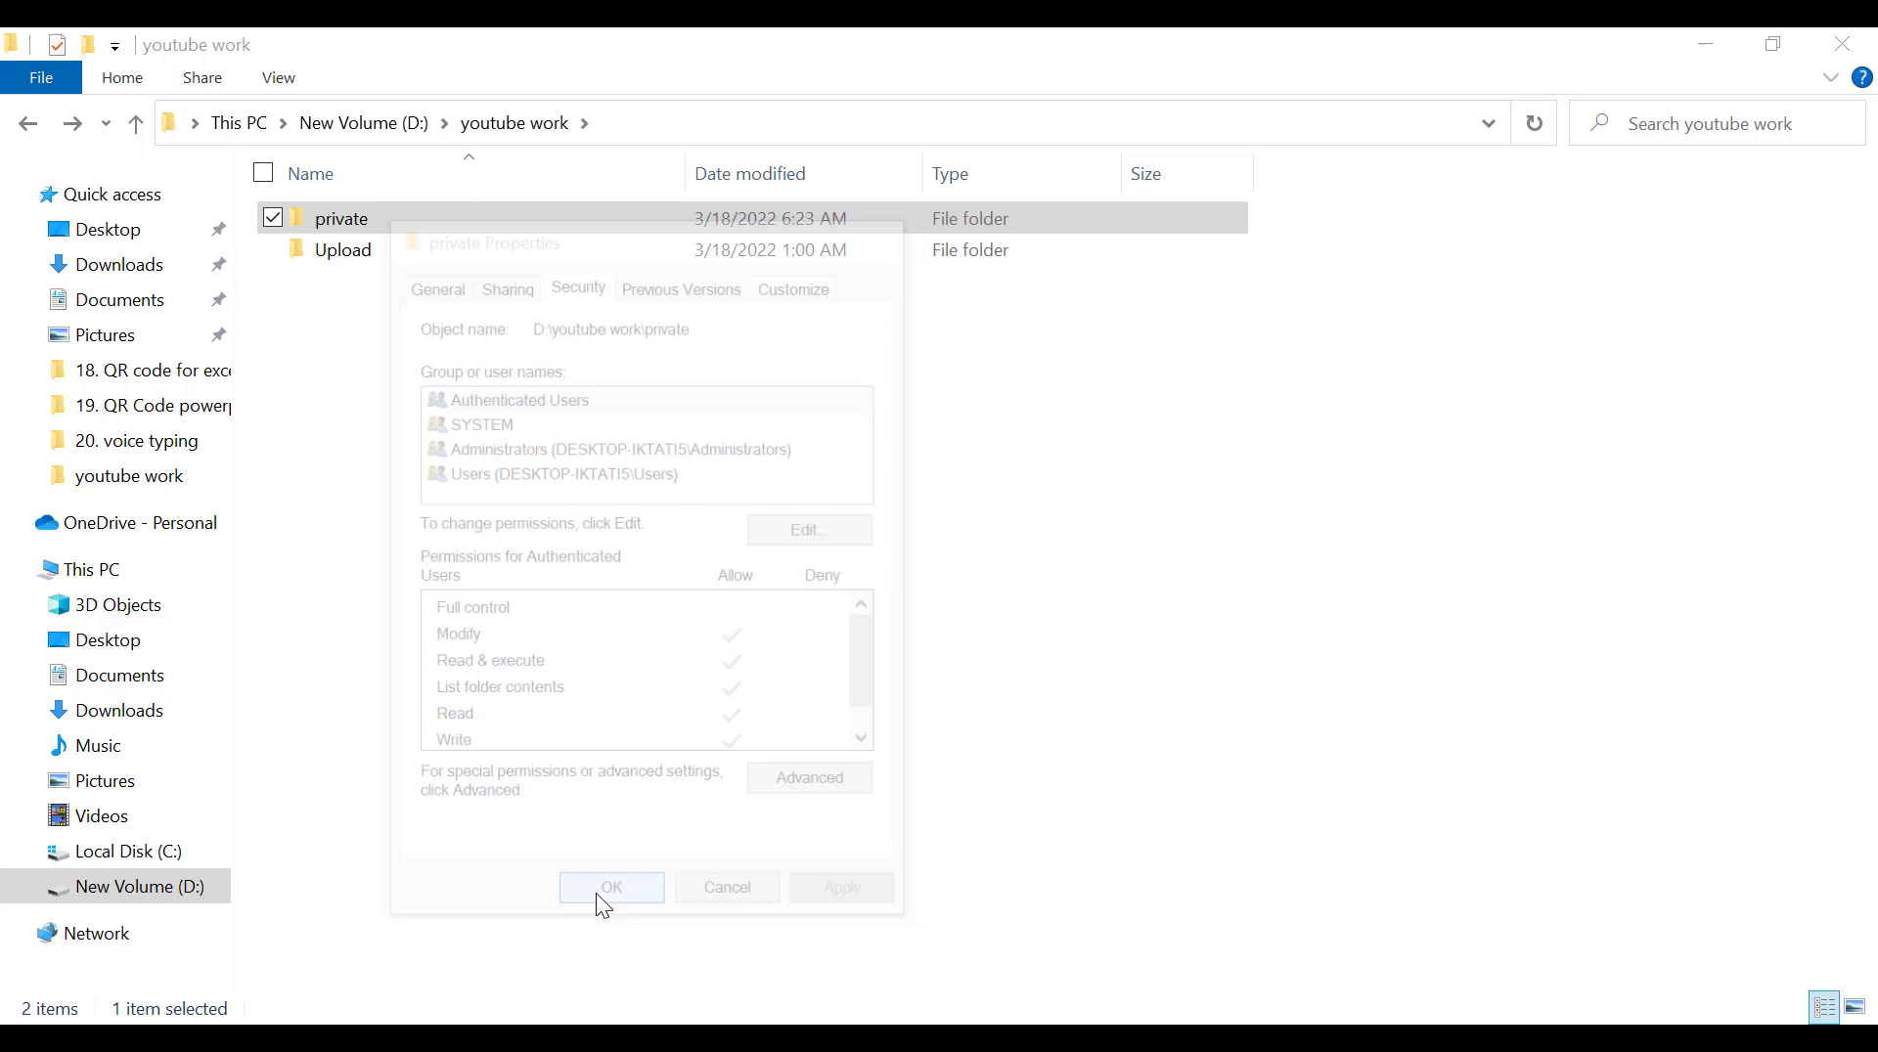
pyautogui.doubleClick(379, 222)
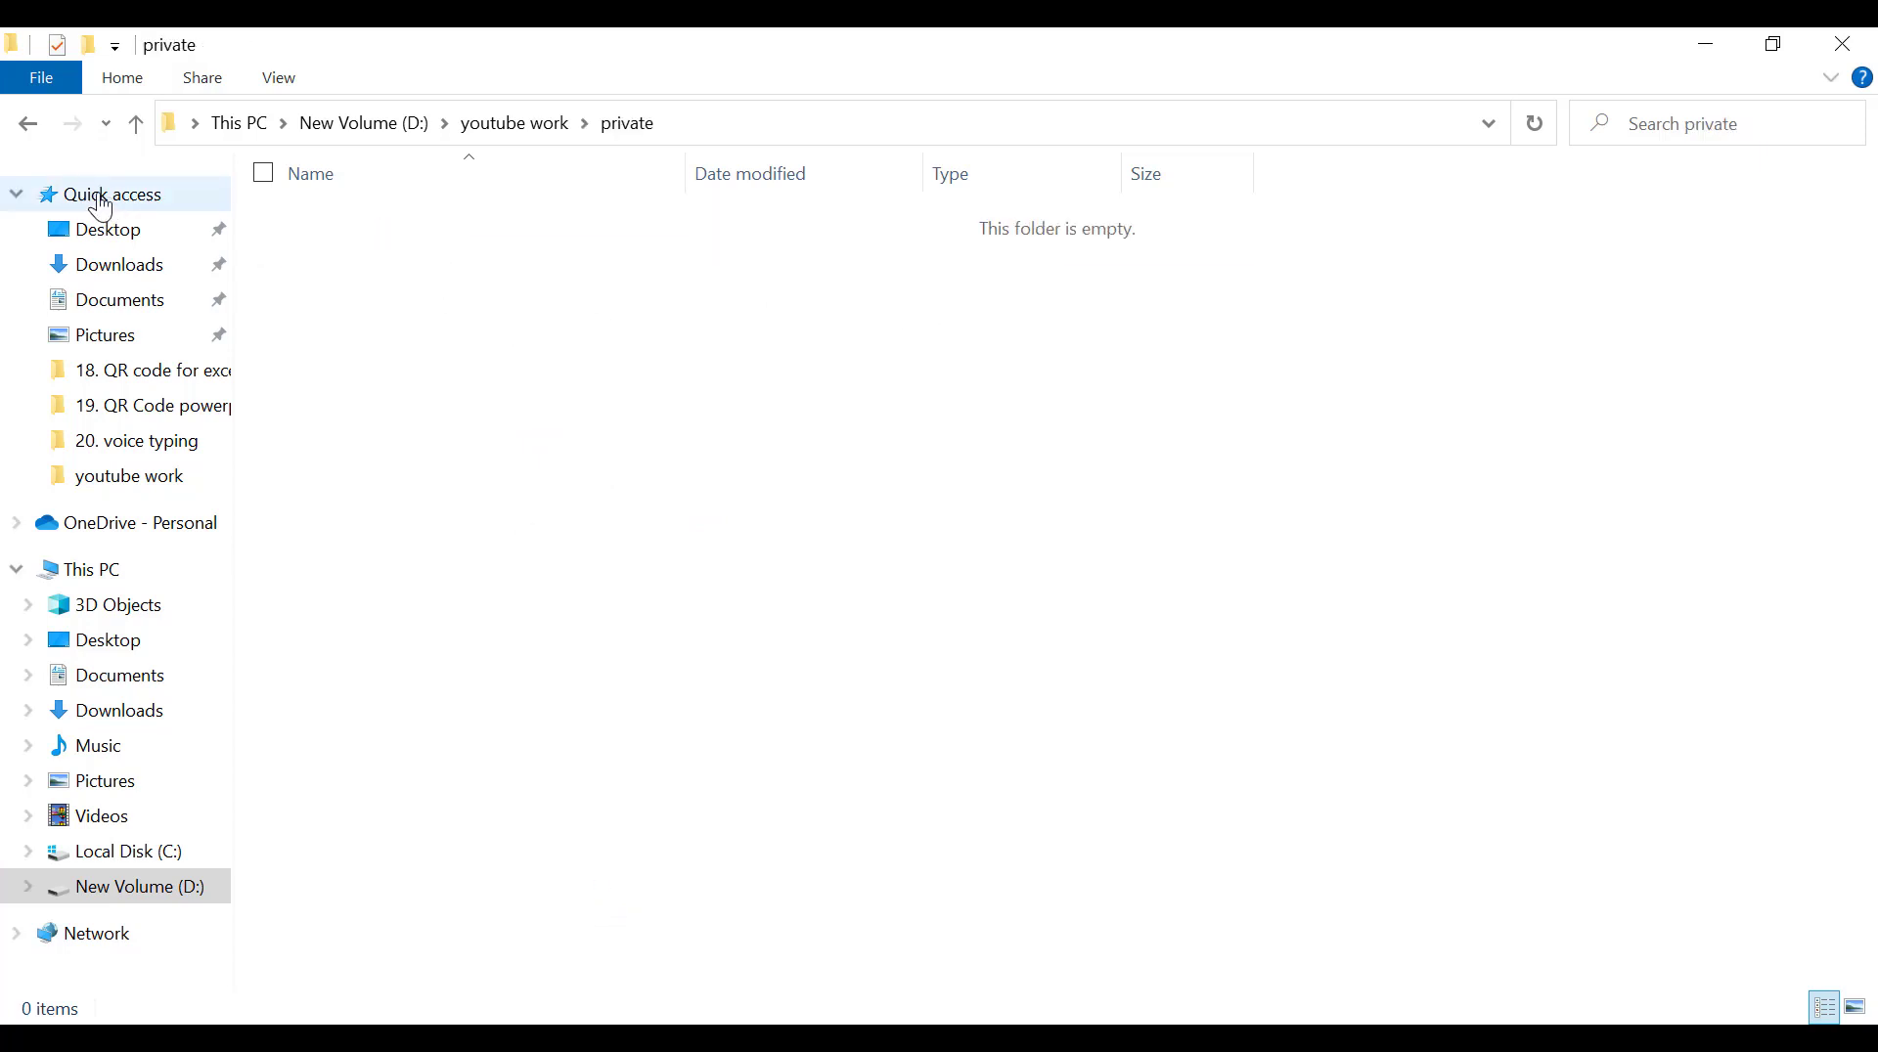
pyautogui.click(30, 122)
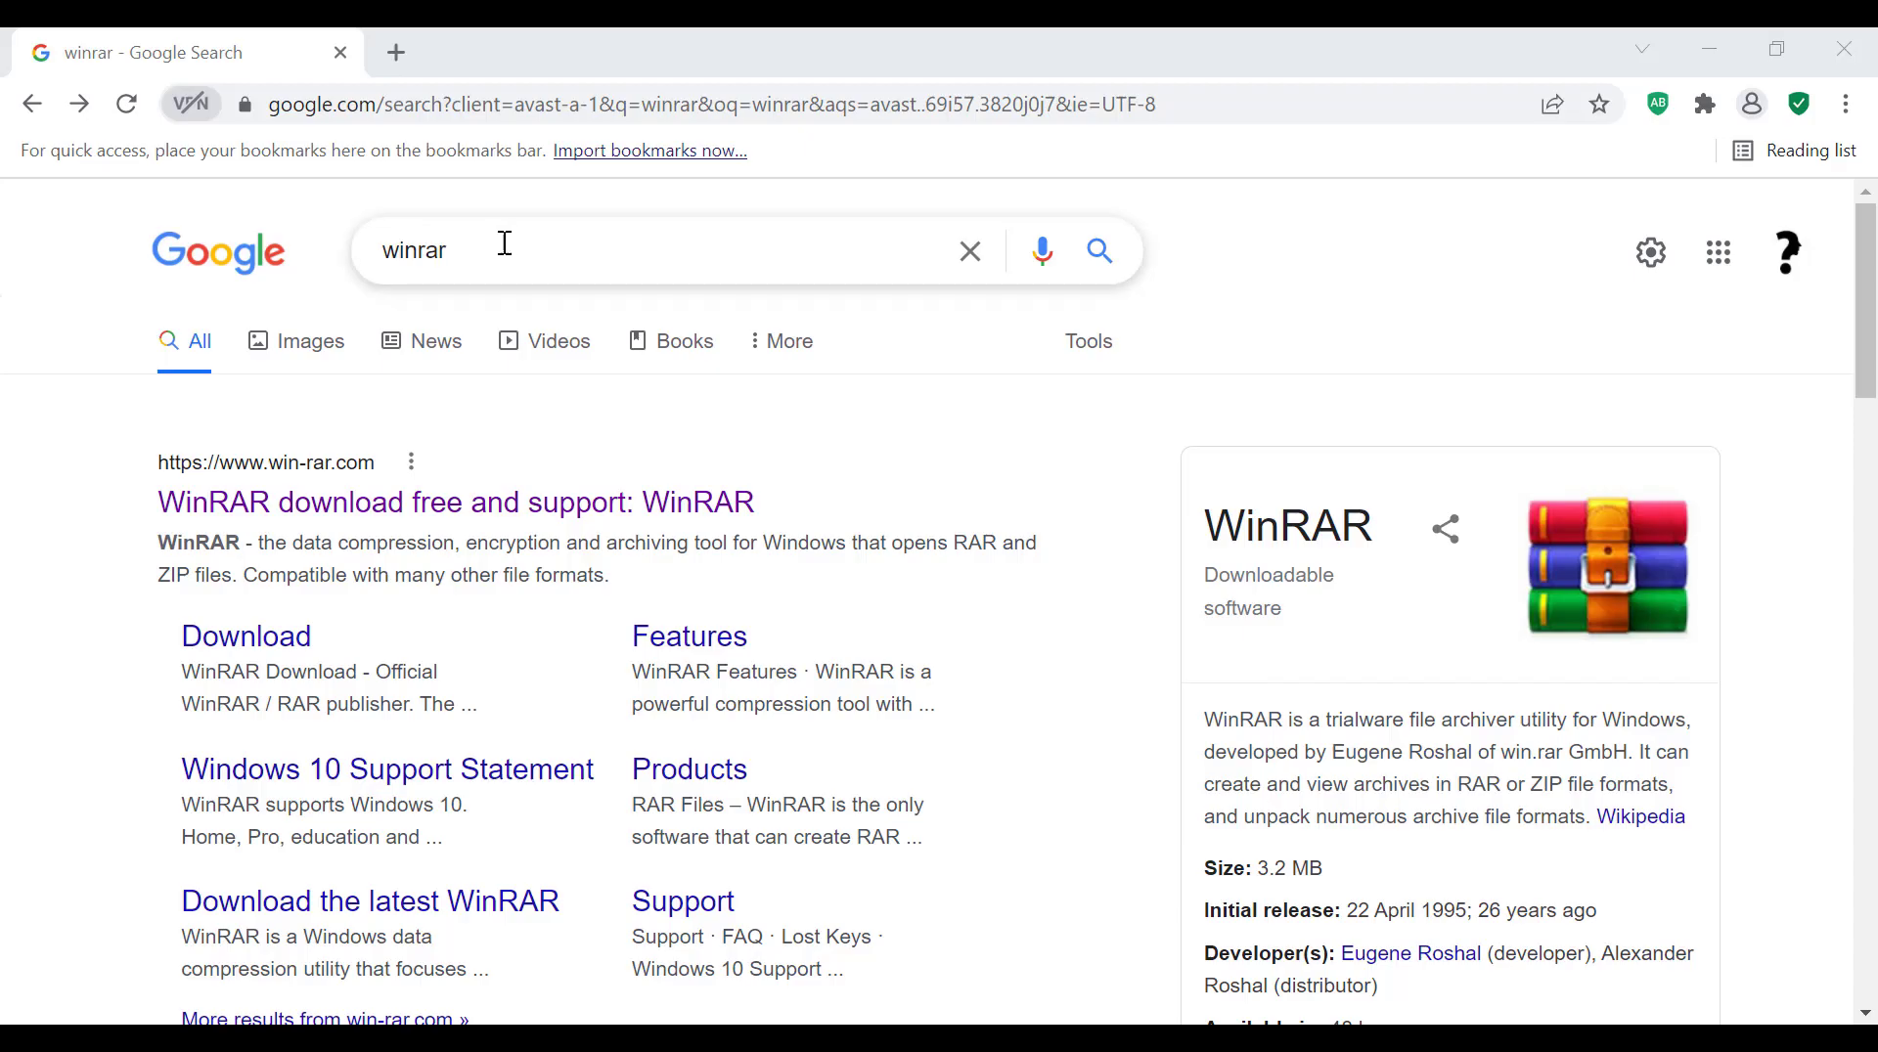
# Step: Open the 'WinRAR download free and support' result from the Google winrar search
pyautogui.moveTo(497, 249); pyautogui.dragTo(370, 251)
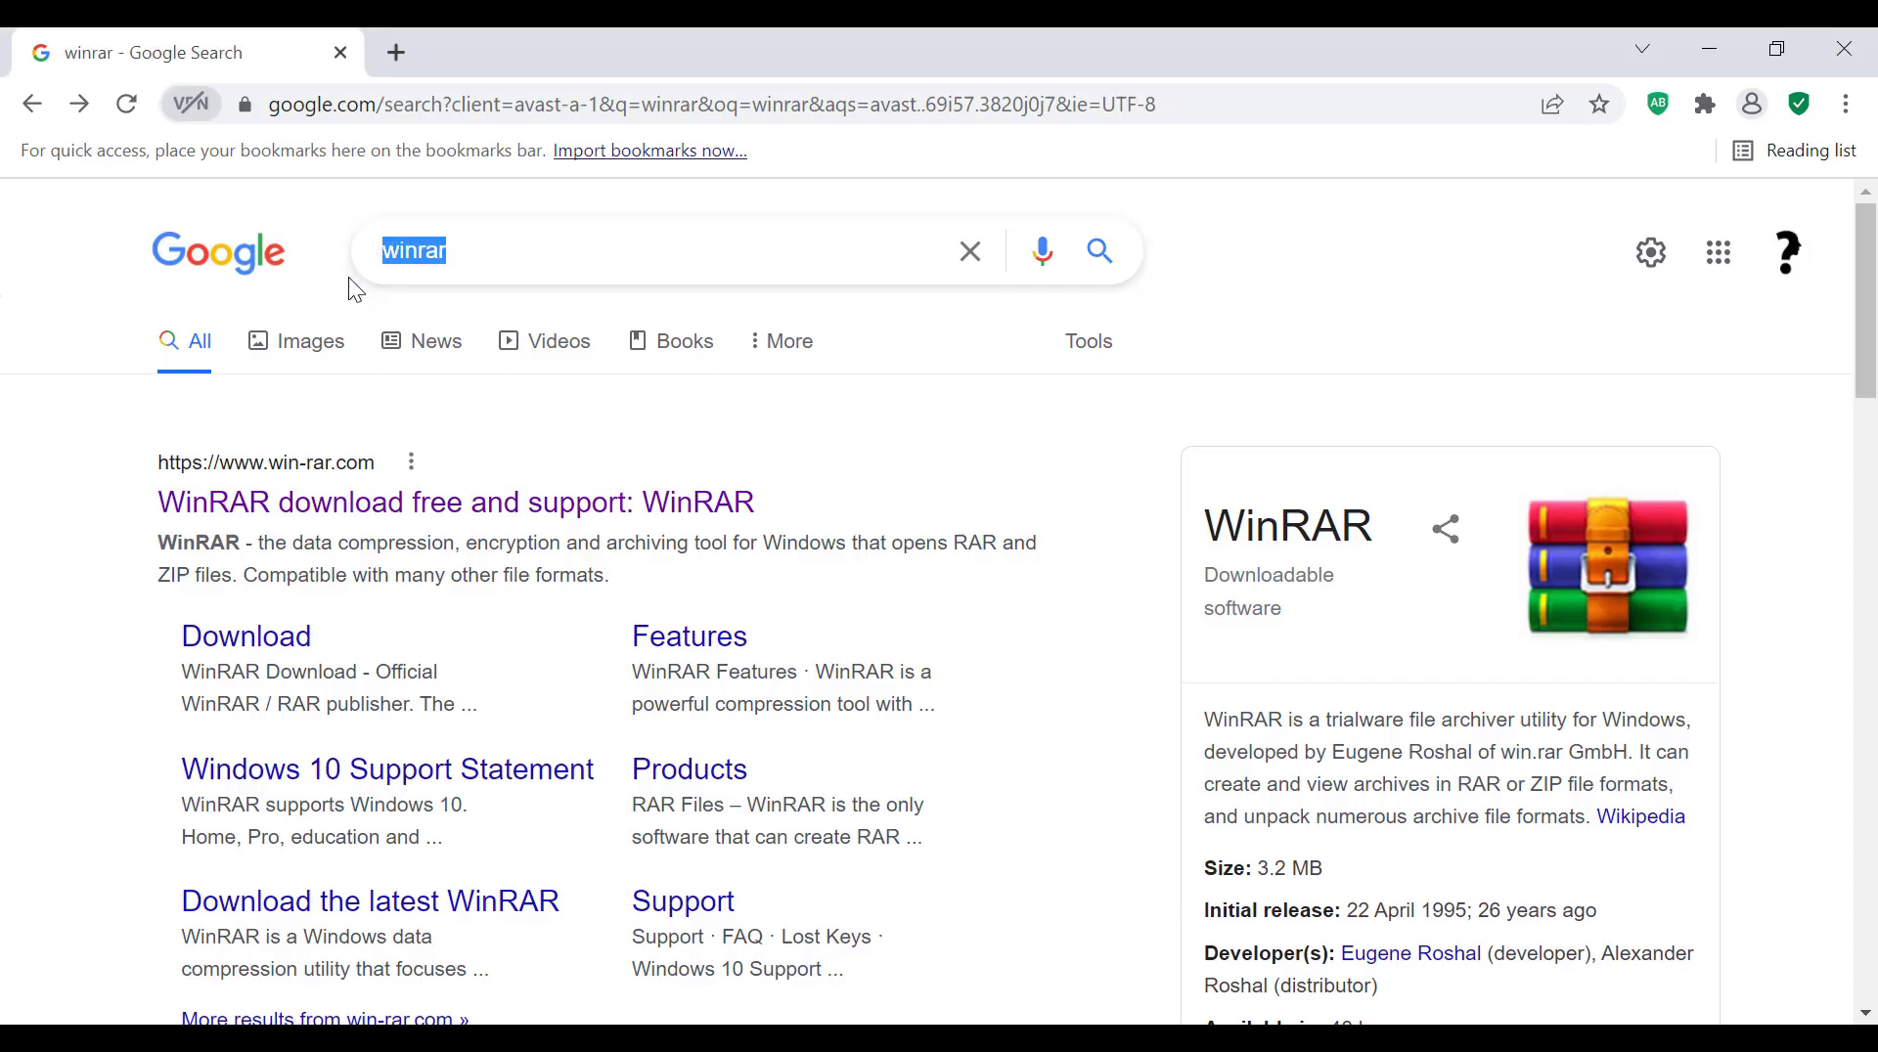
pyautogui.click(344, 519)
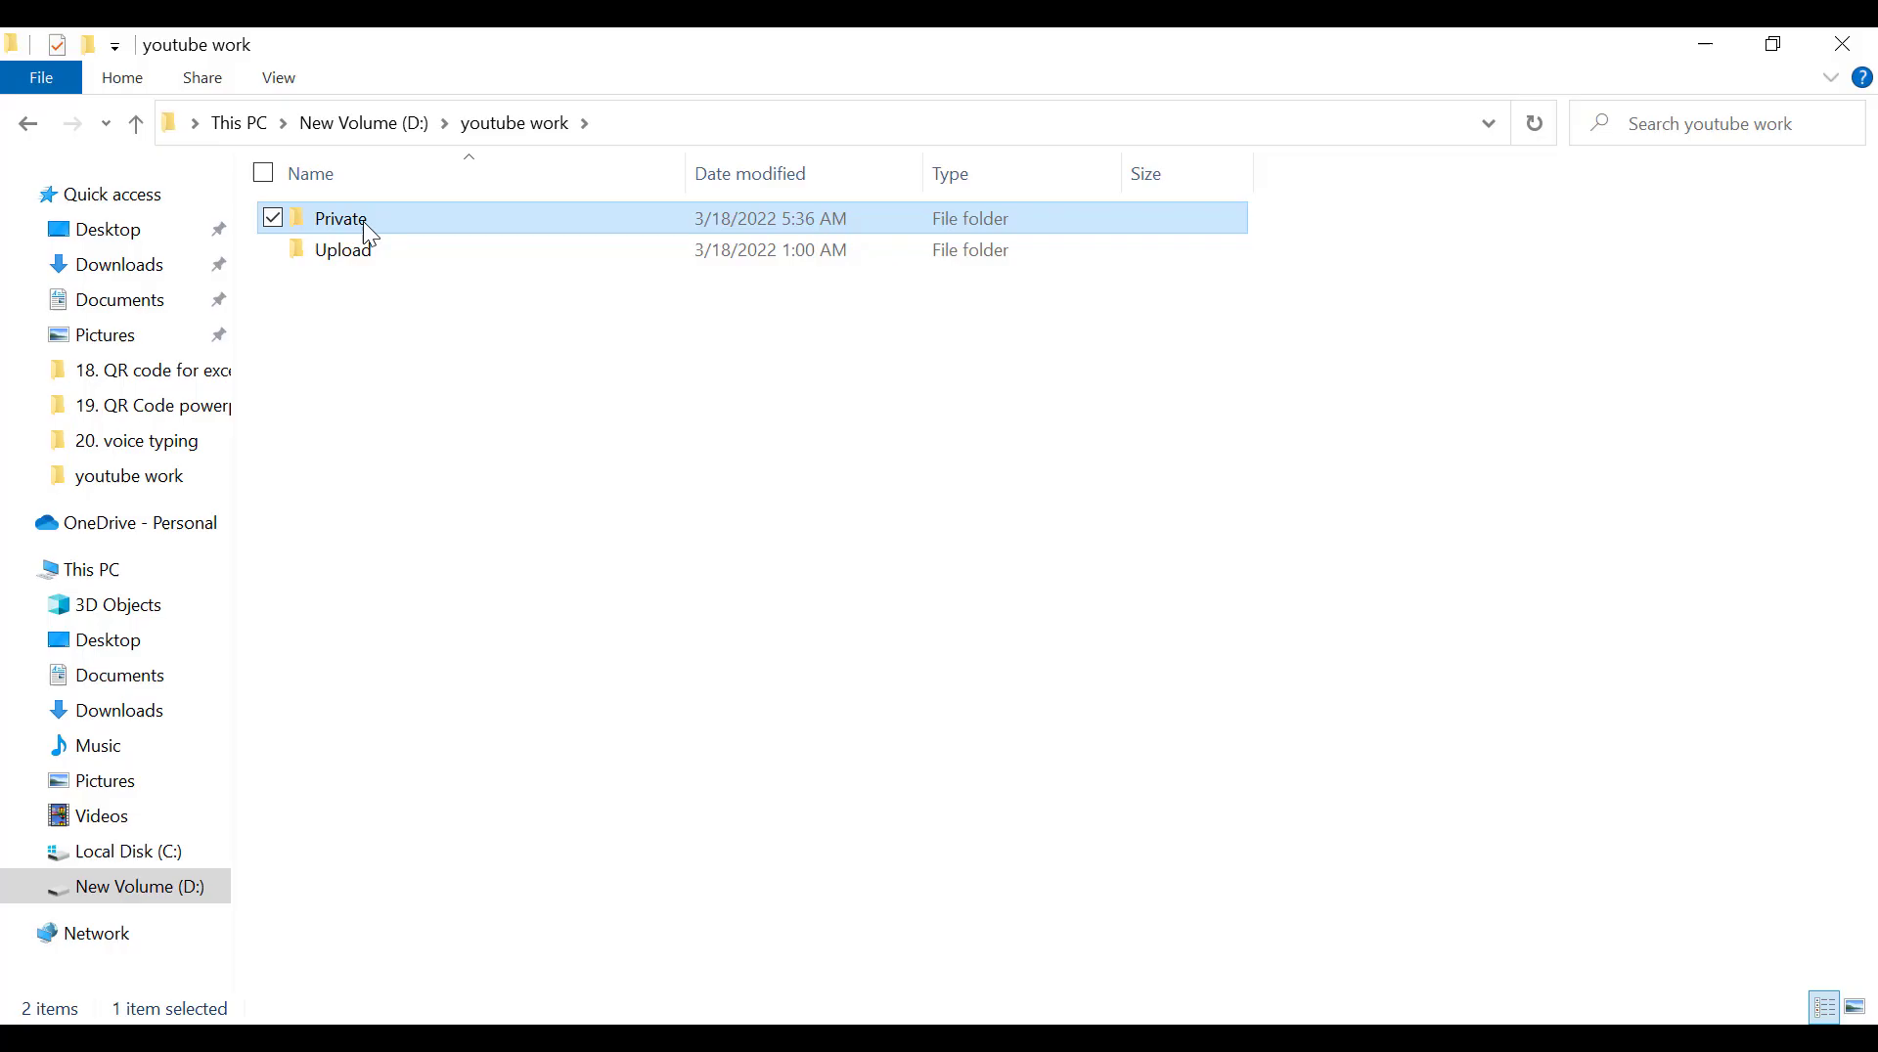
# Step: Archive the Private folder as Private.rar with a password and Encrypt file names ticked
pyautogui.rightClick(364, 232)
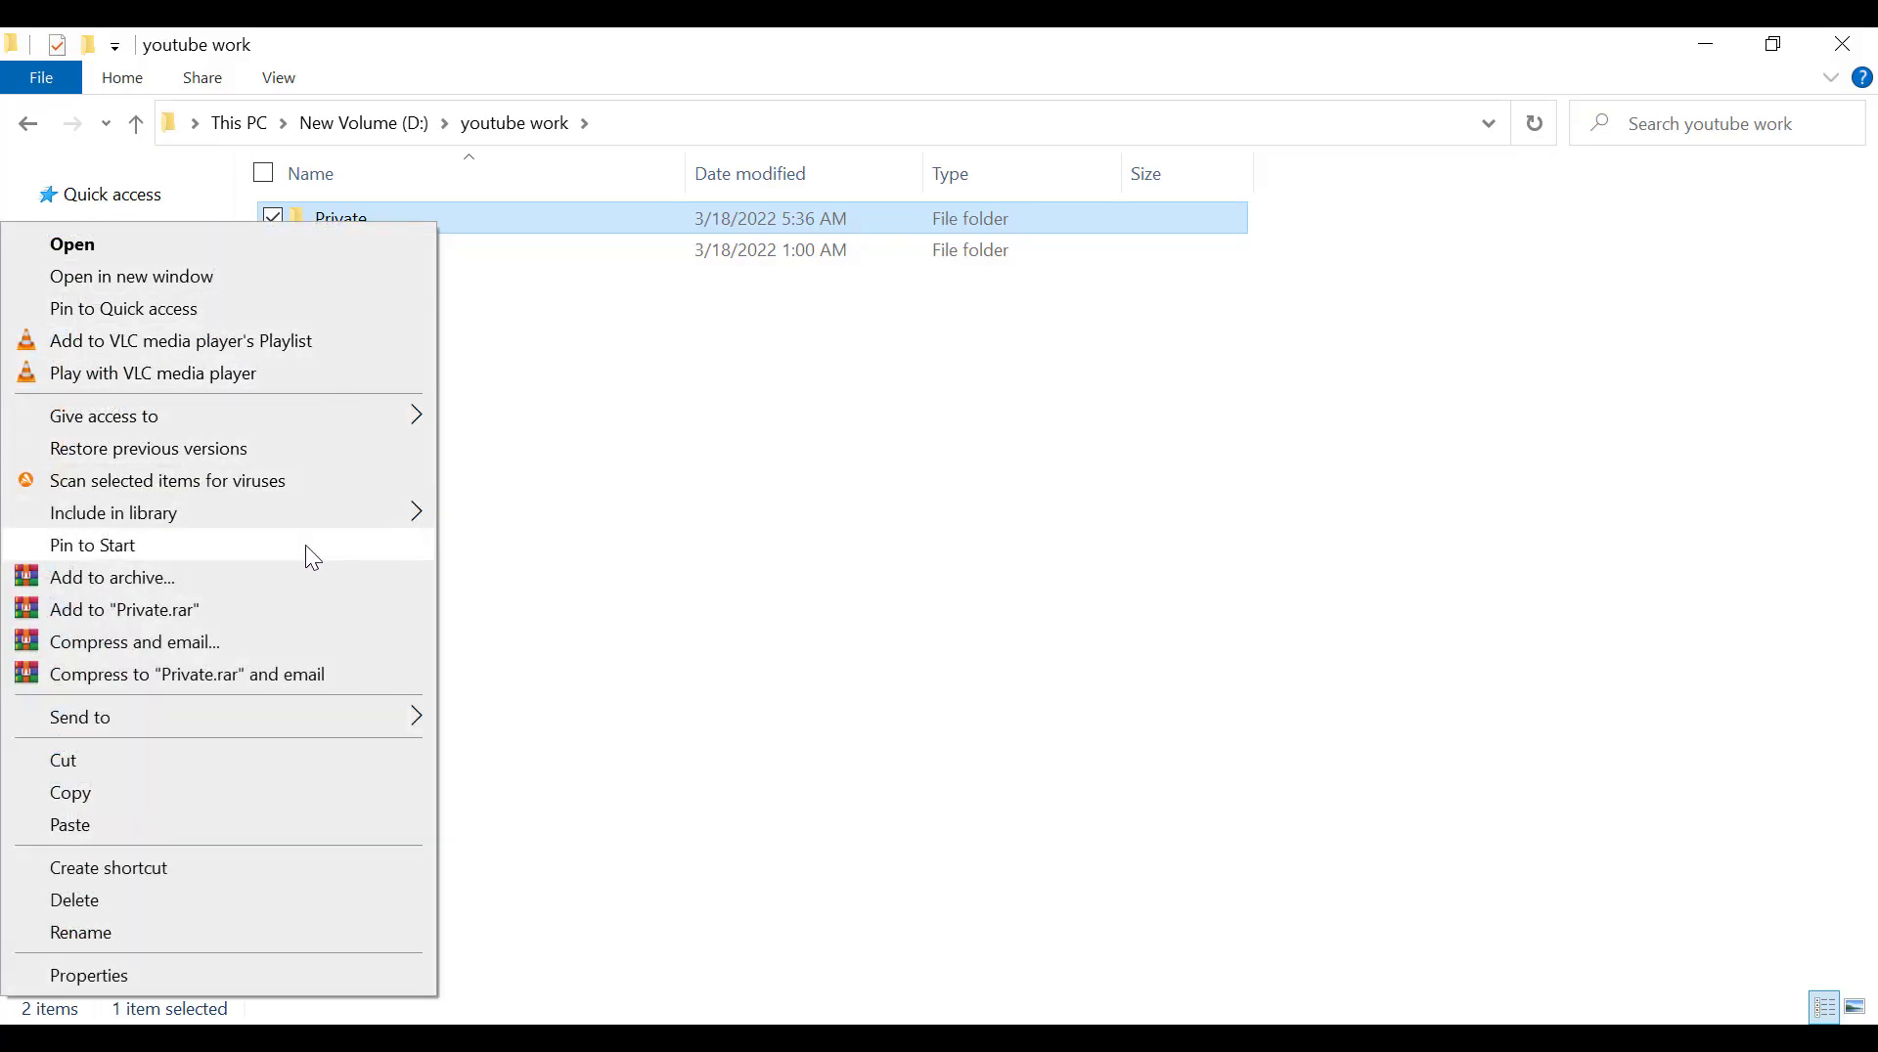
pyautogui.click(104, 579)
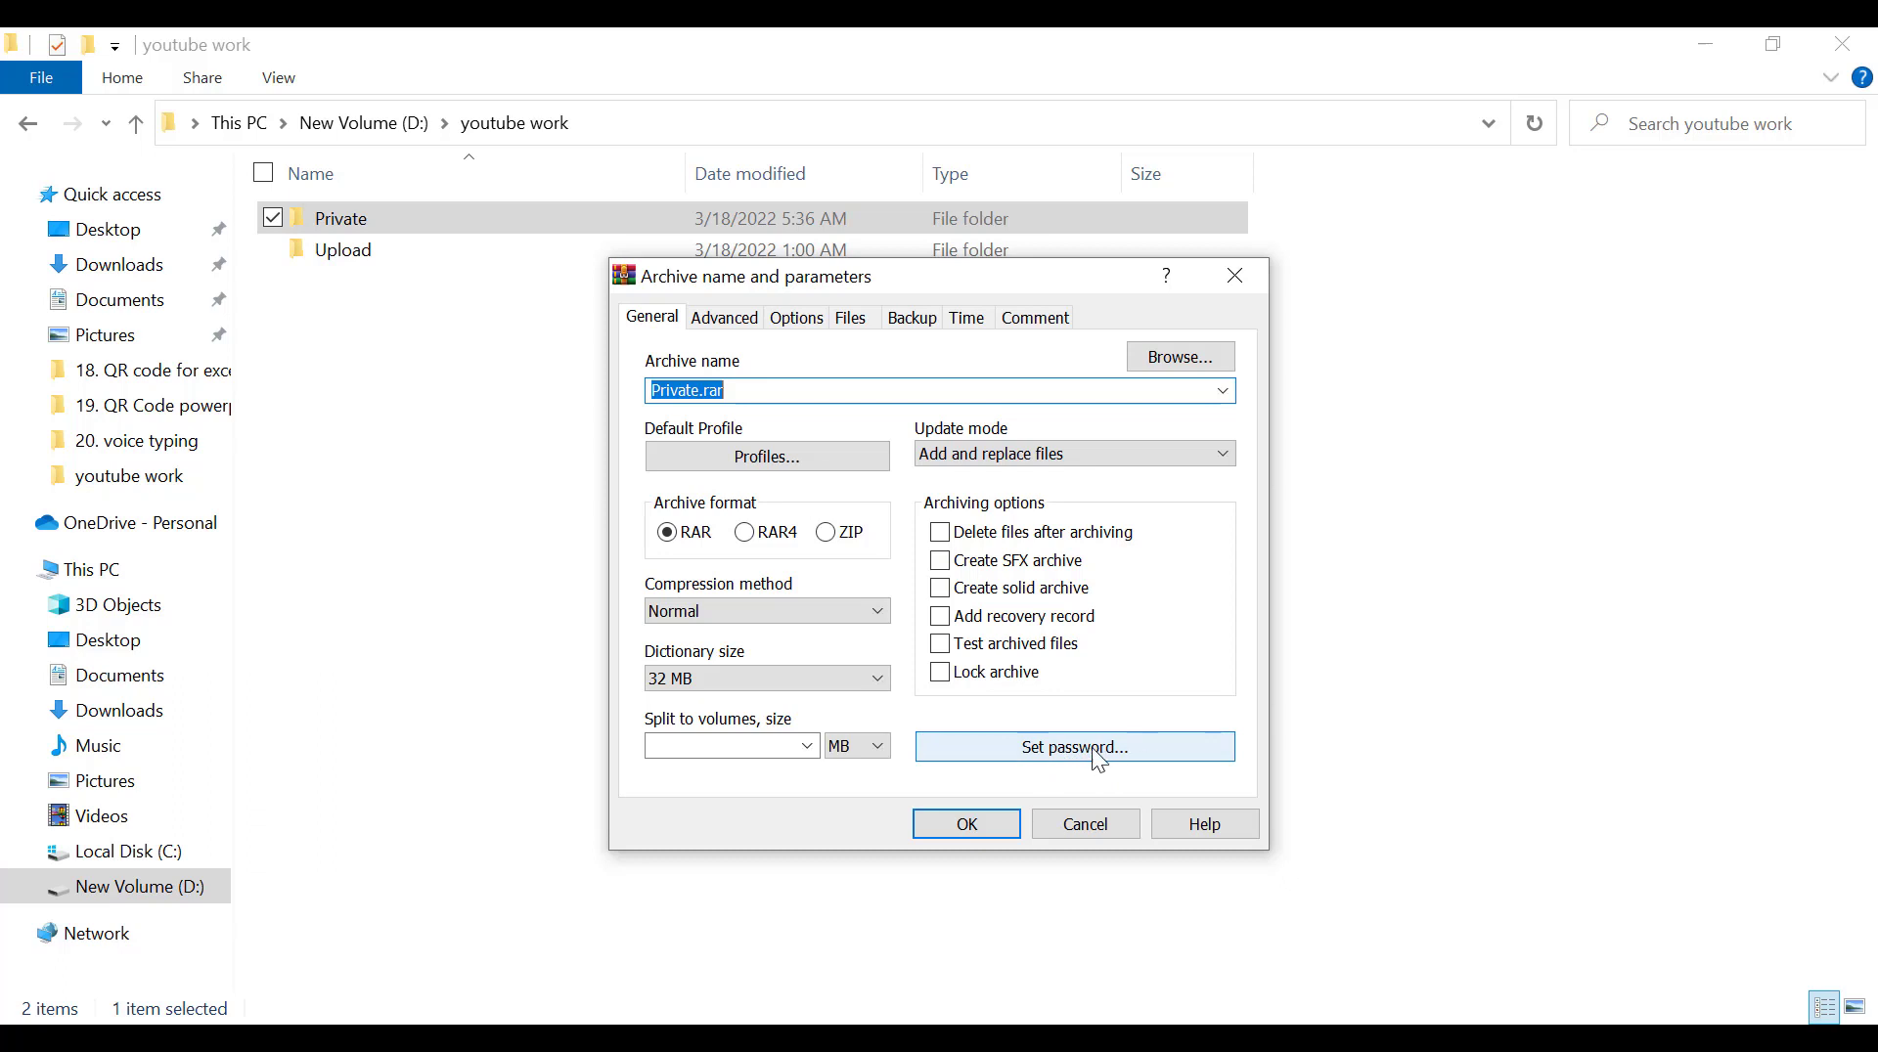
pyautogui.click(1042, 748)
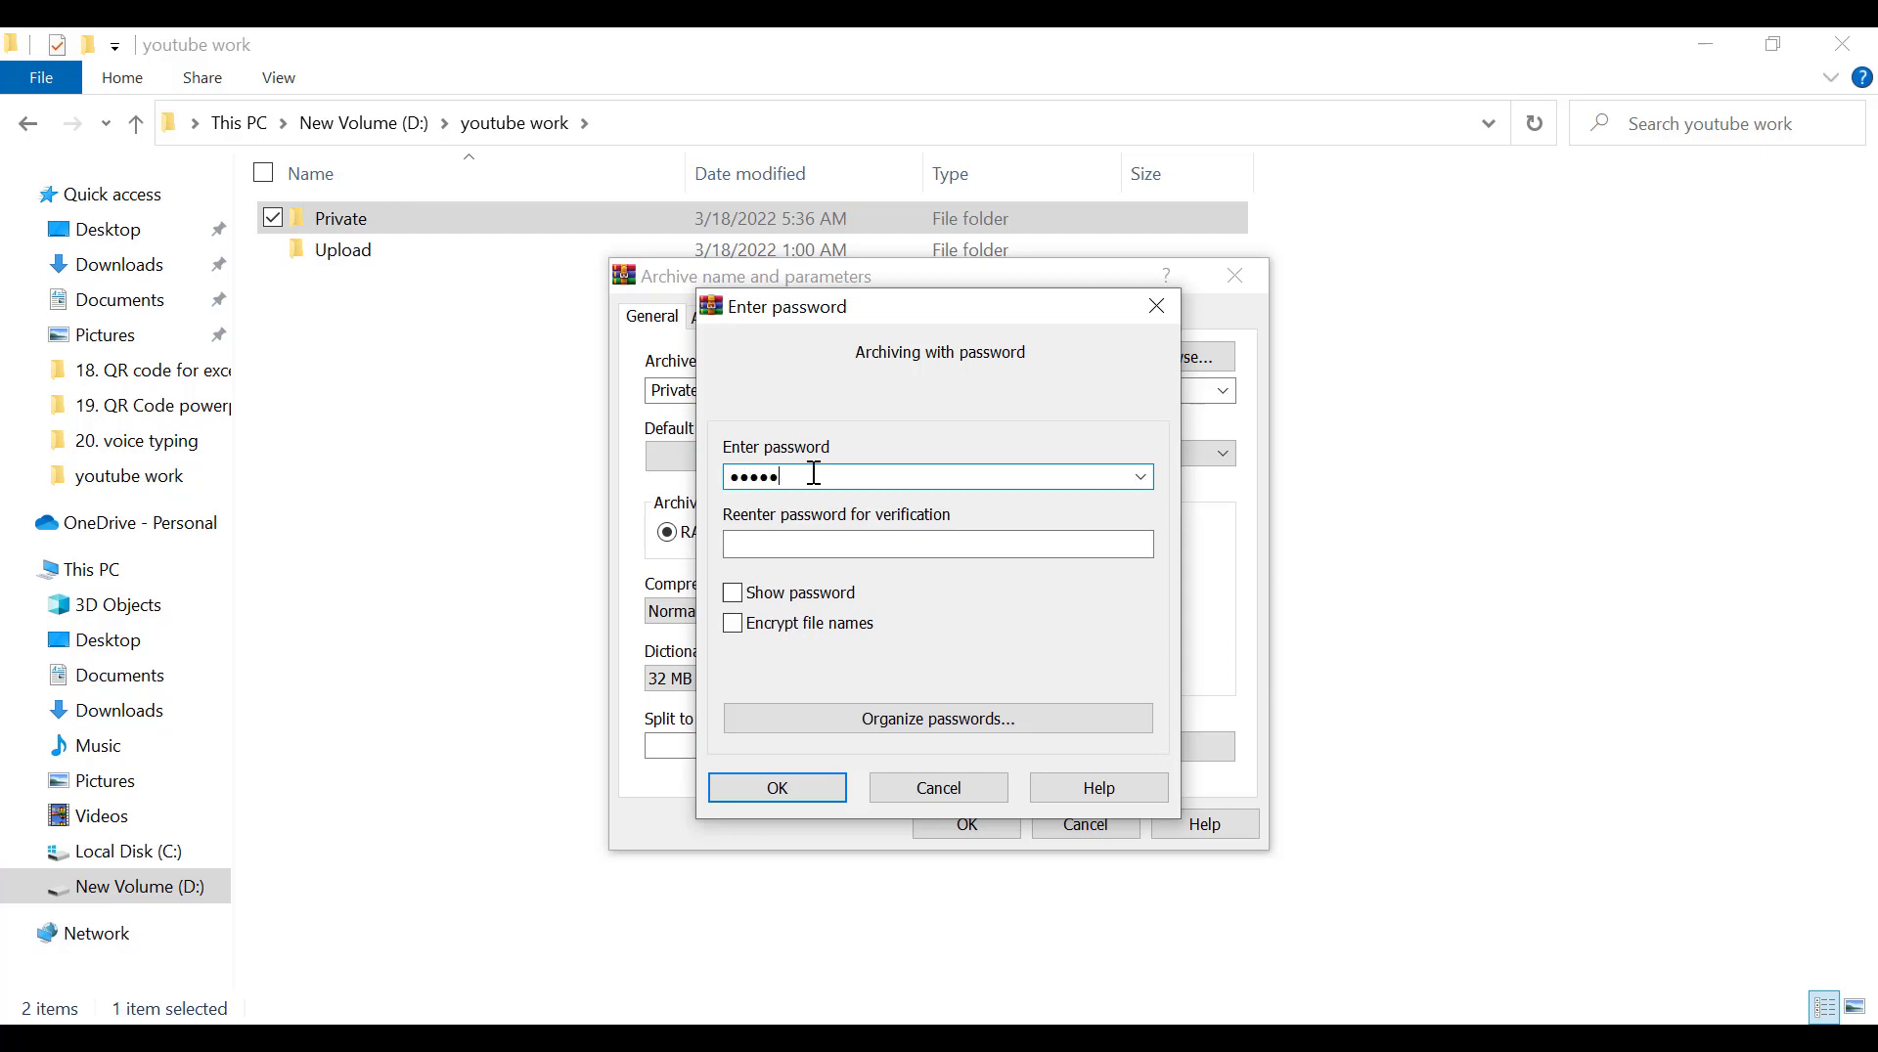
pyautogui.click(922, 547)
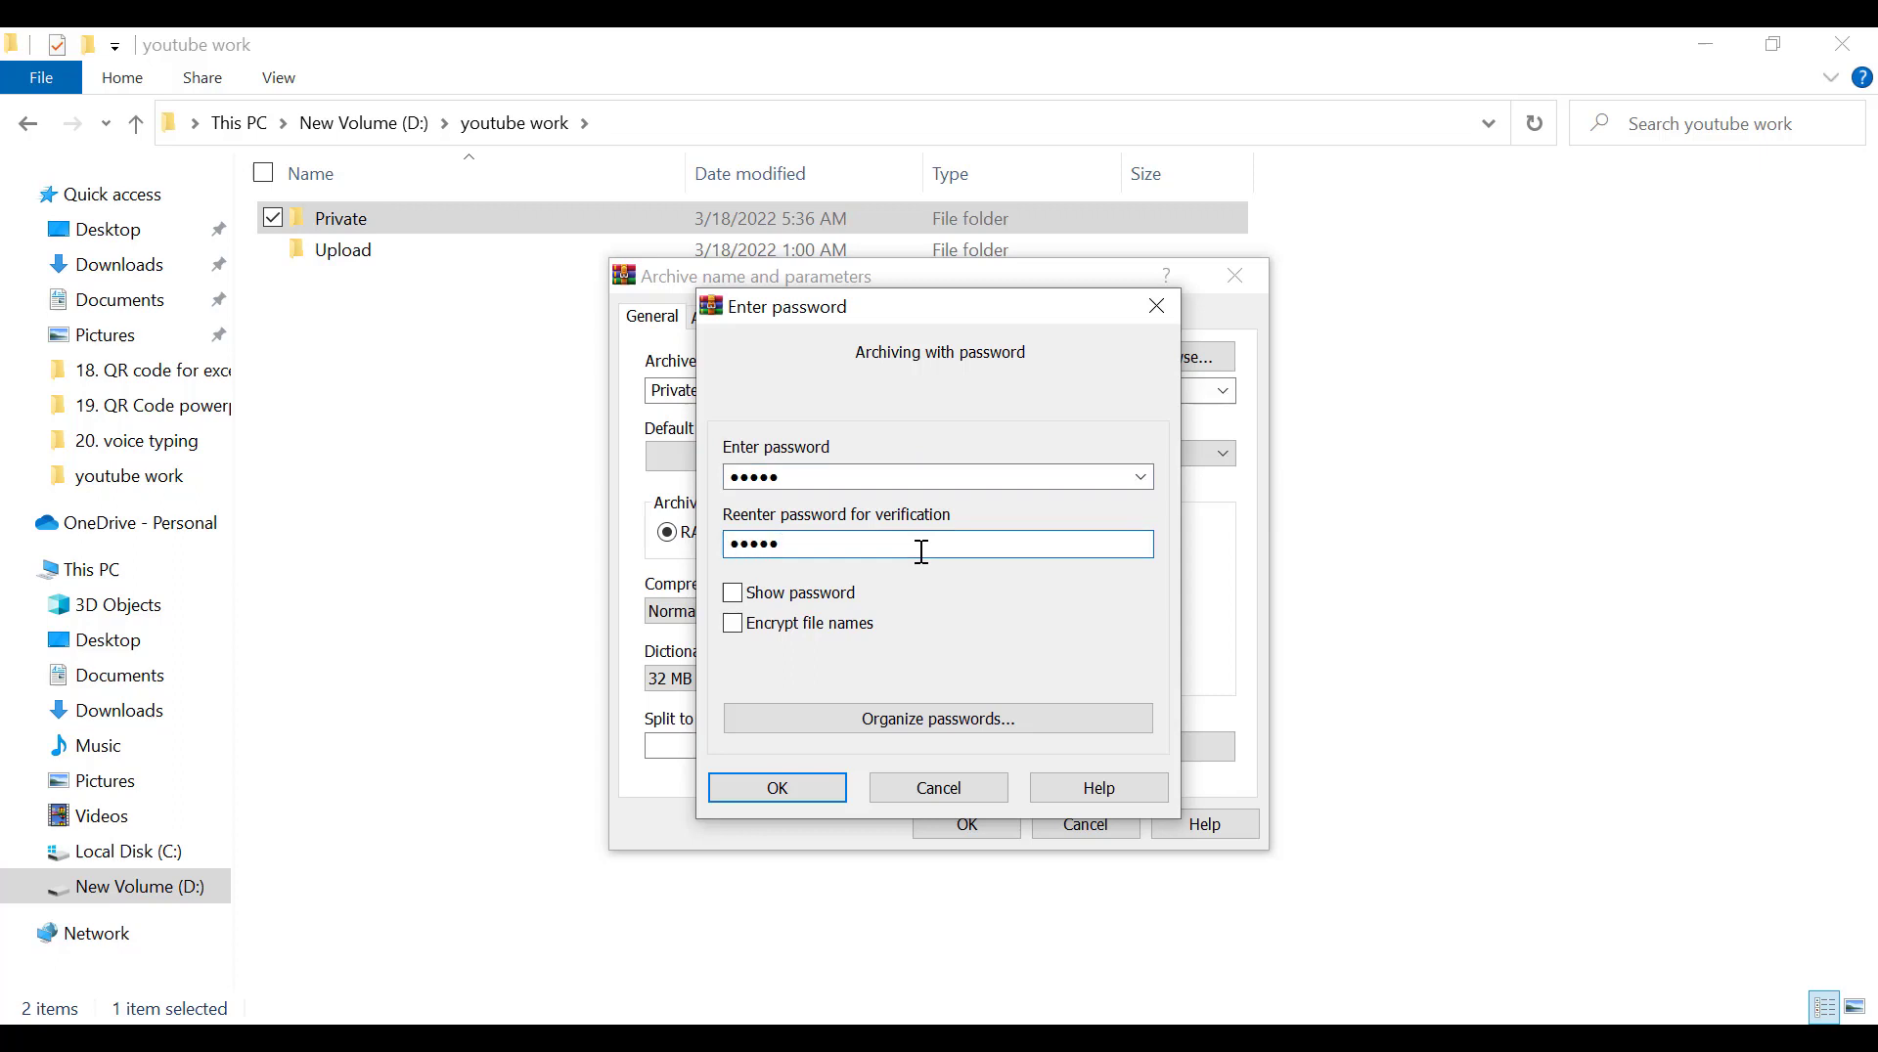
pyautogui.click(728, 629)
pyautogui.click(757, 800)
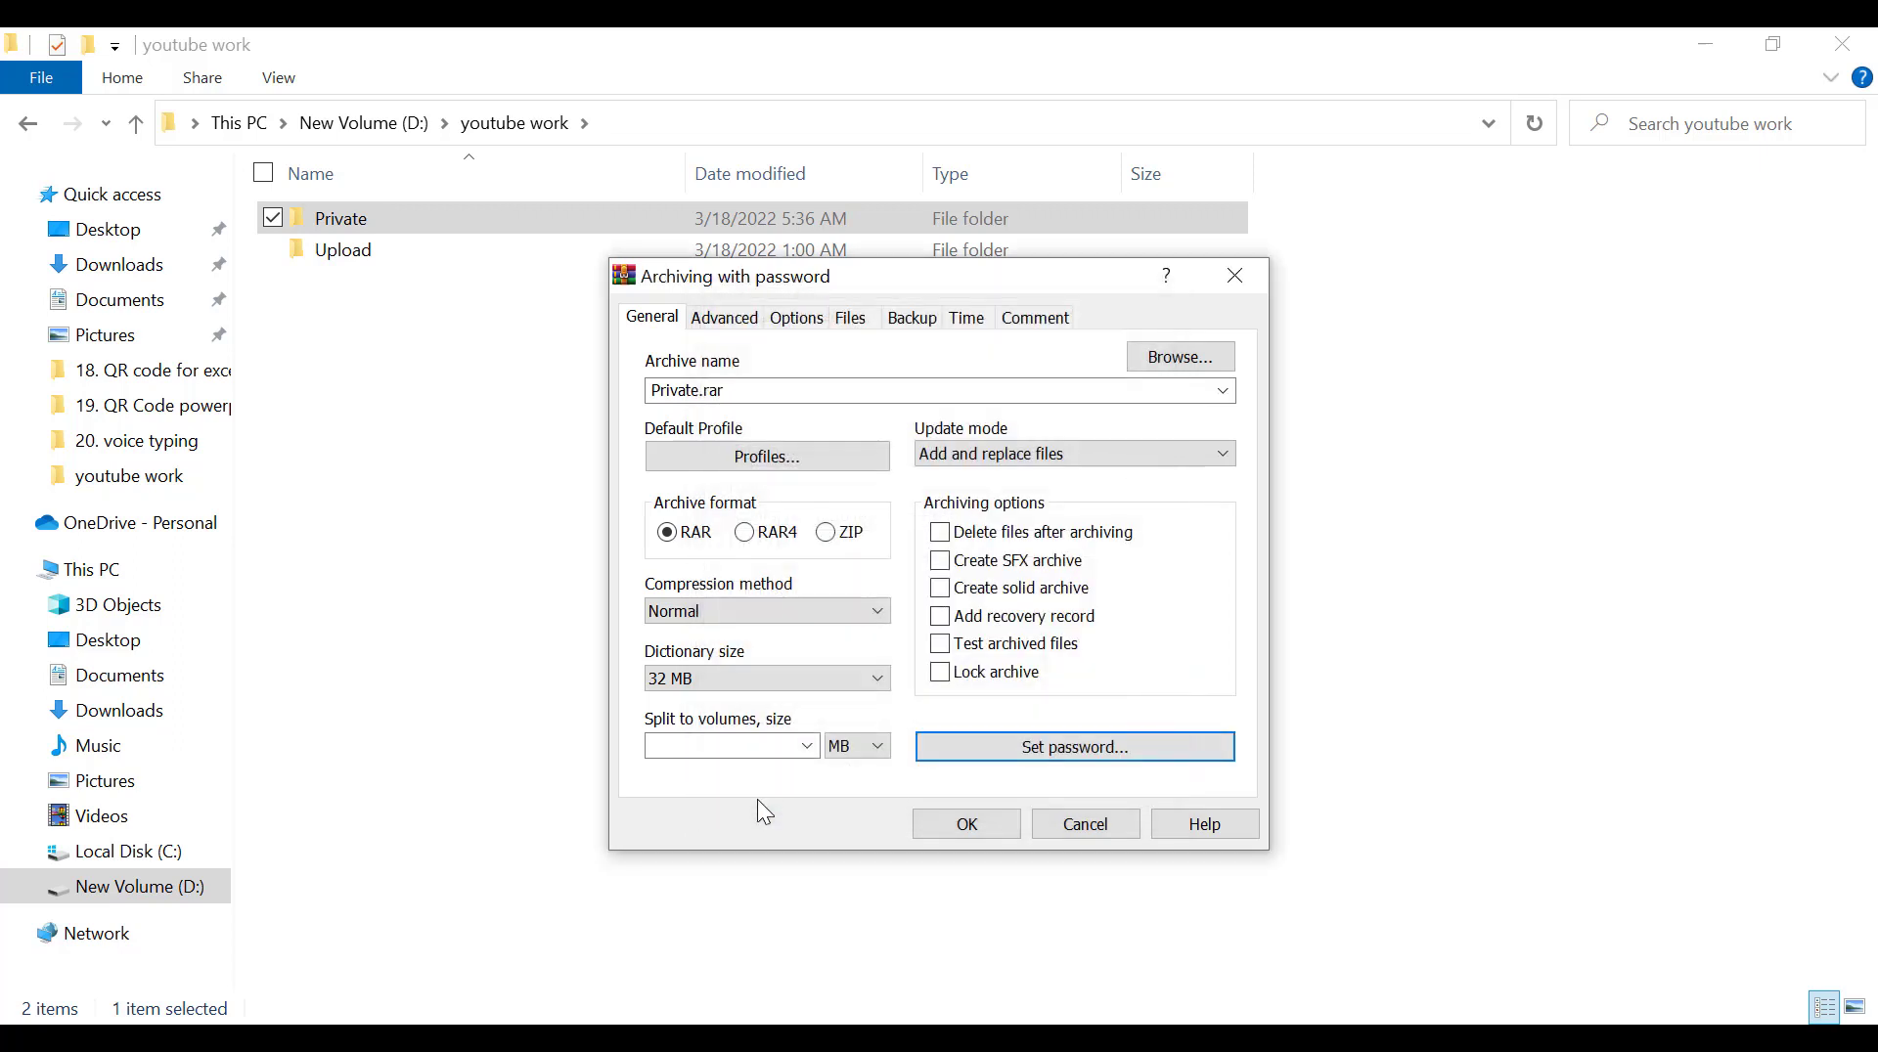
pyautogui.click(942, 824)
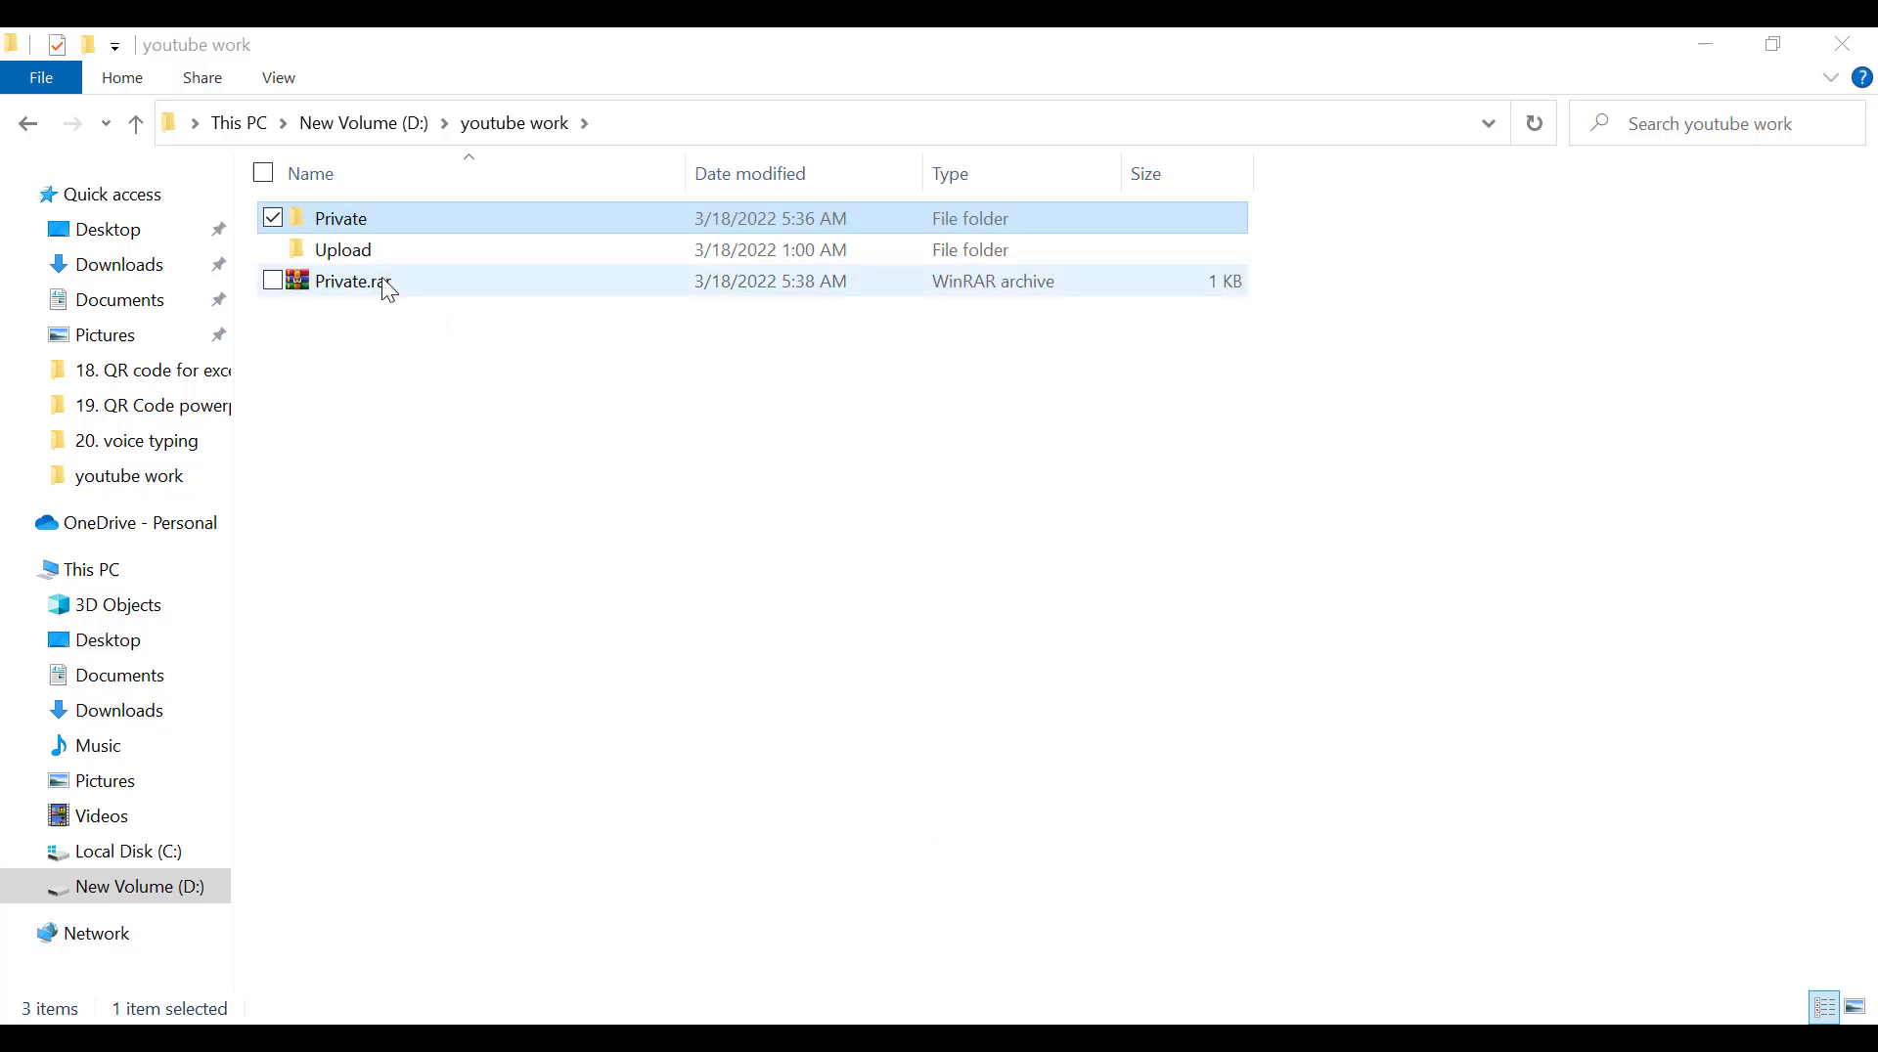
# Step: Delete the original Private folder, leaving Upload and Private.rar
pyautogui.rightClick(356, 235)
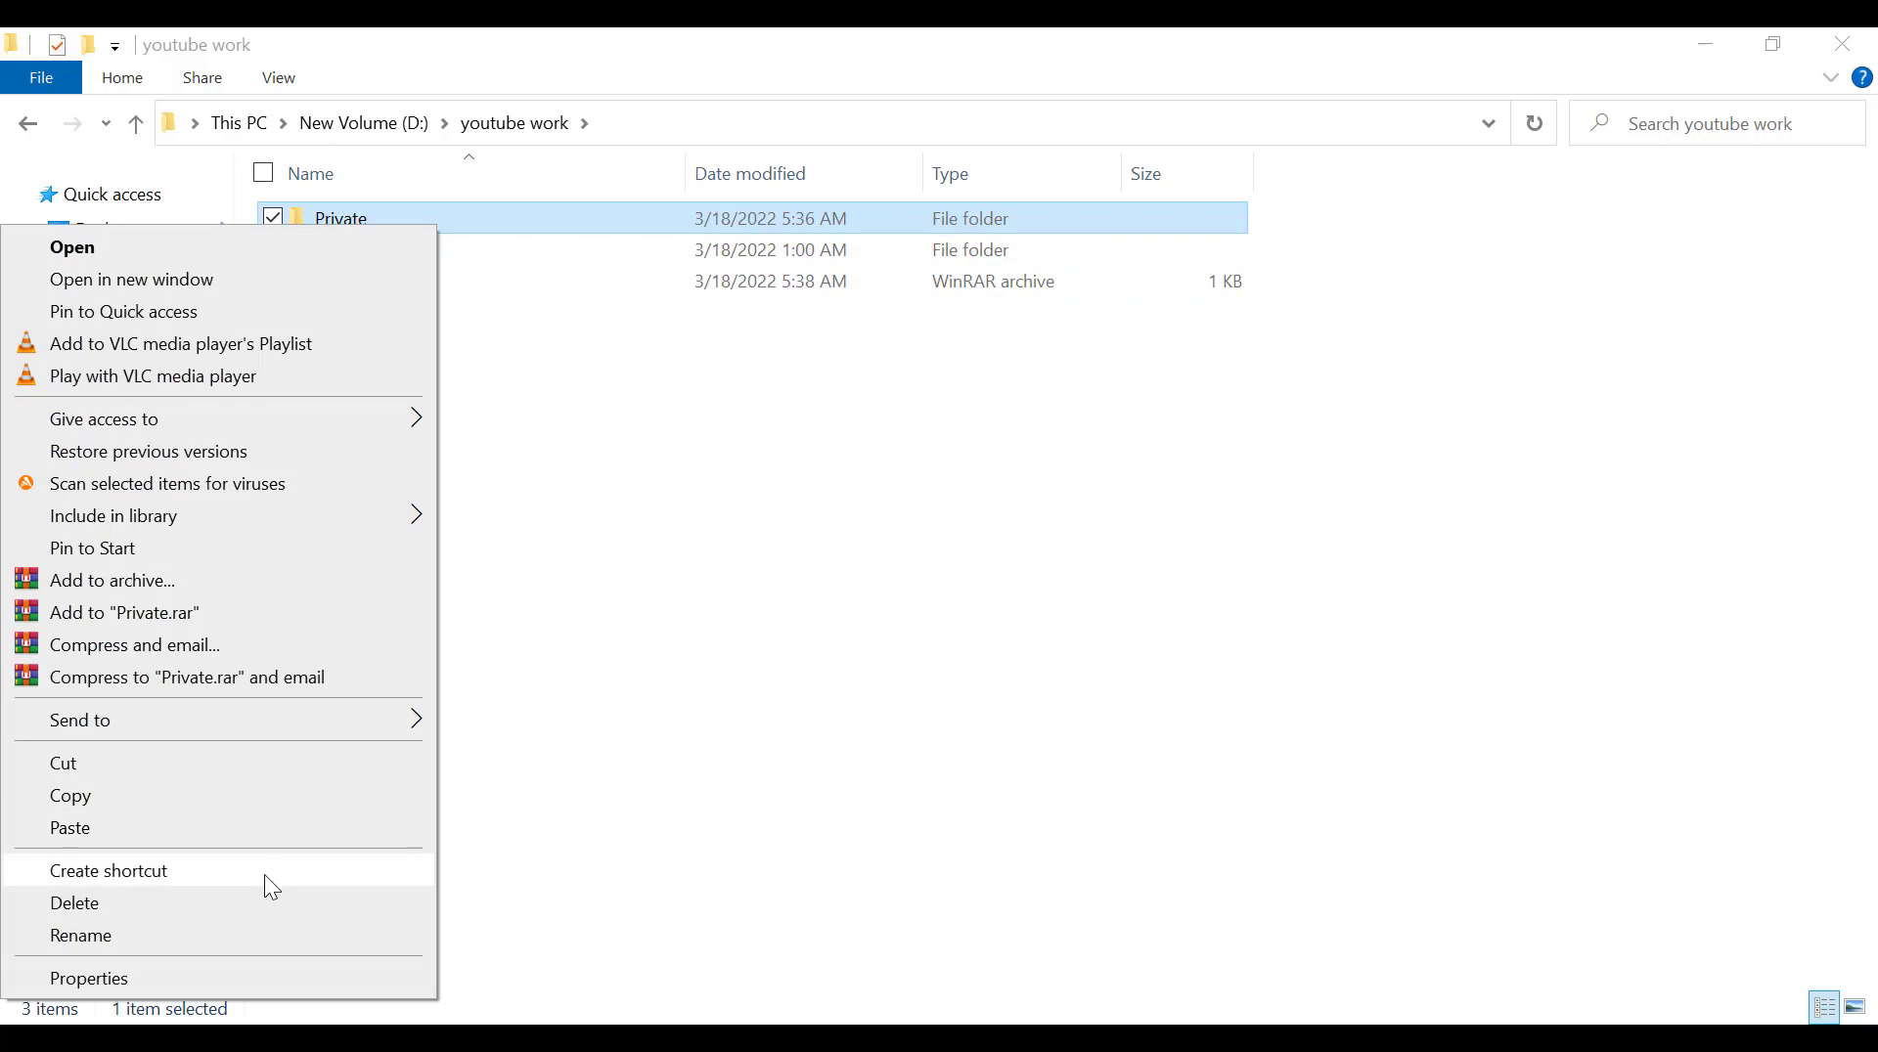
pyautogui.click(75, 904)
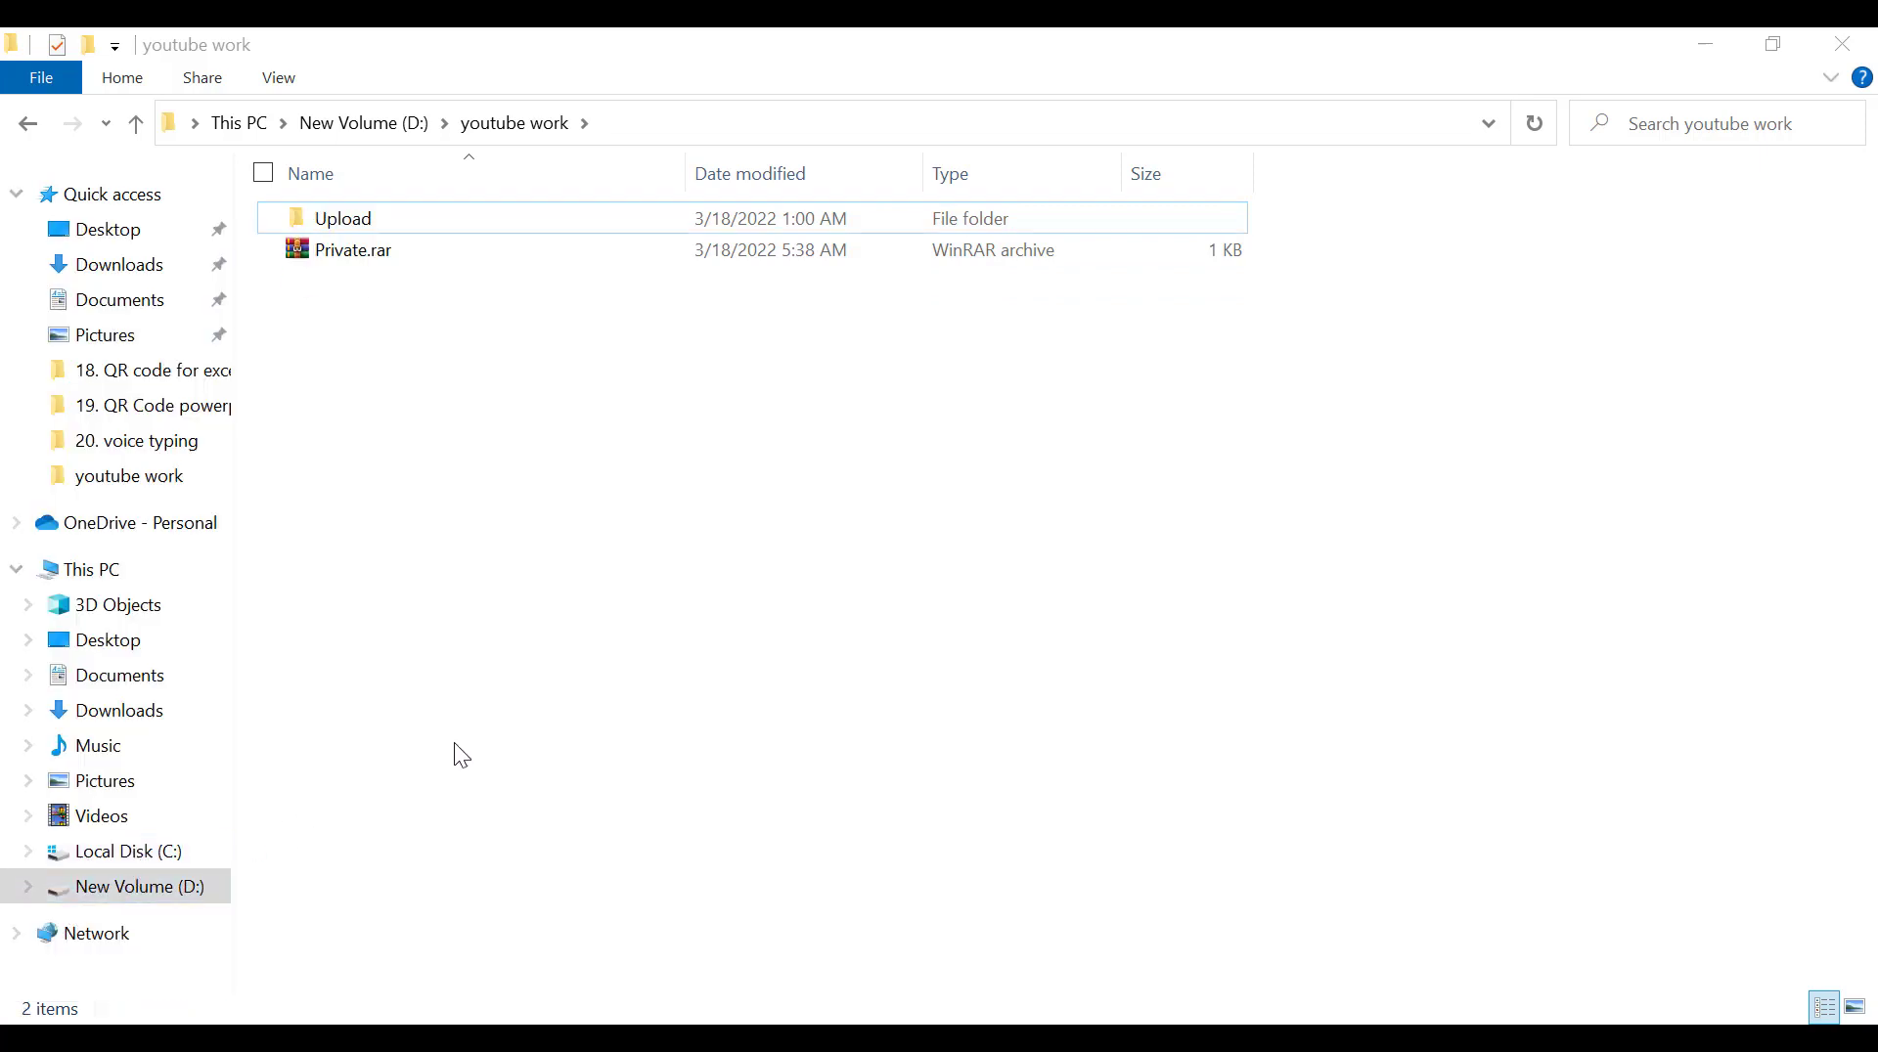
pyautogui.doubleClick(398, 262)
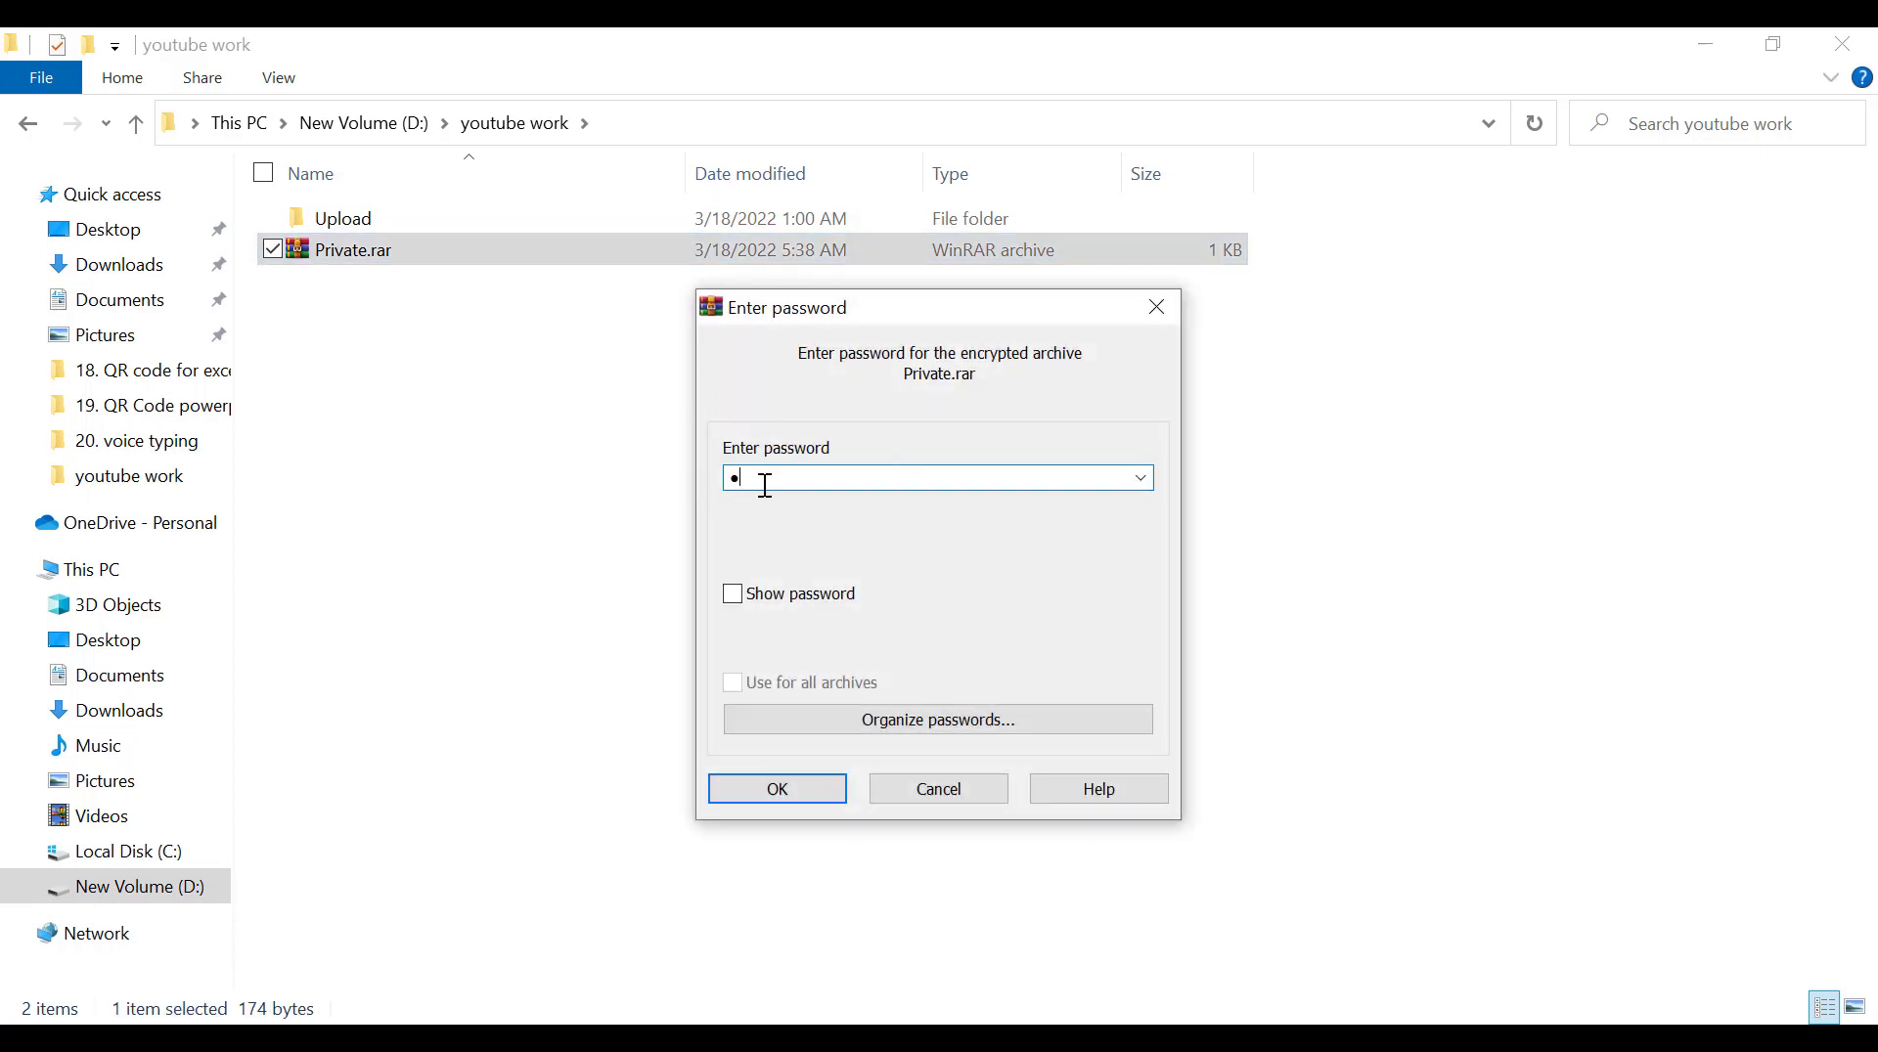
pyautogui.press('Return')
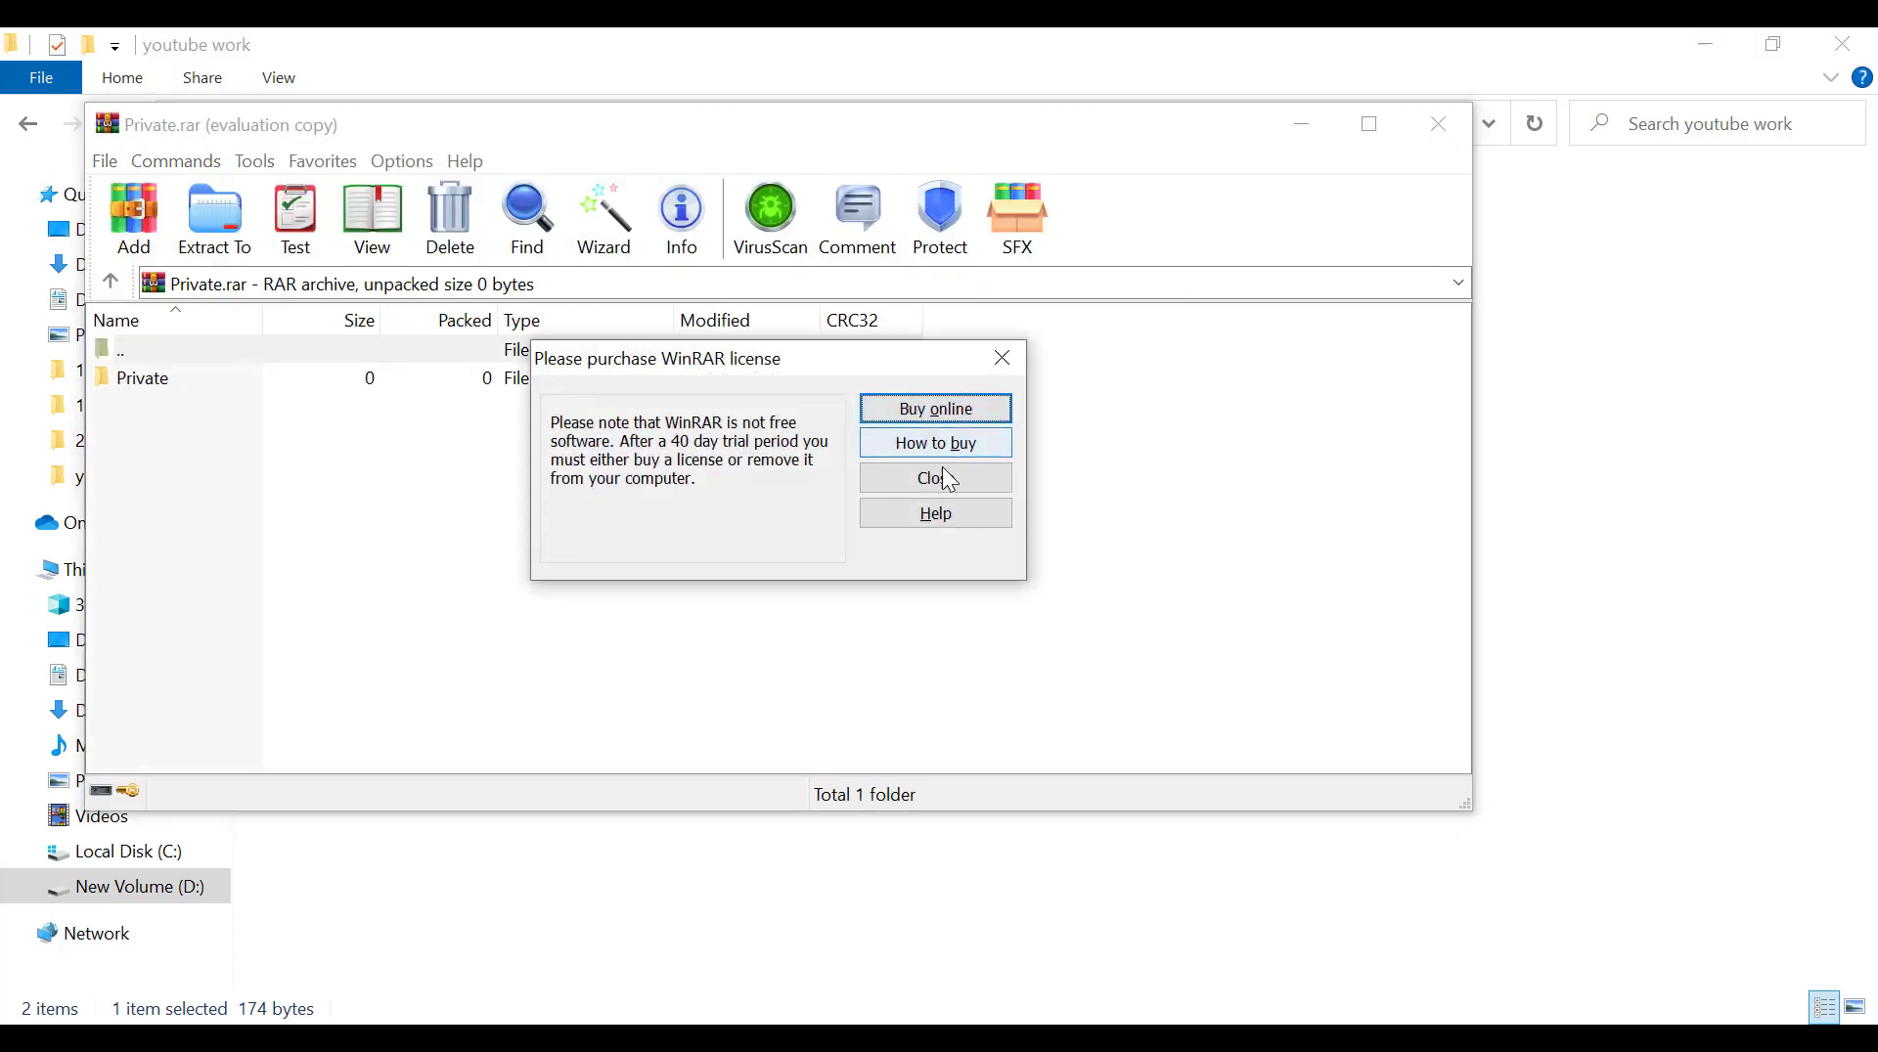
pyautogui.click(937, 478)
pyautogui.click(1423, 142)
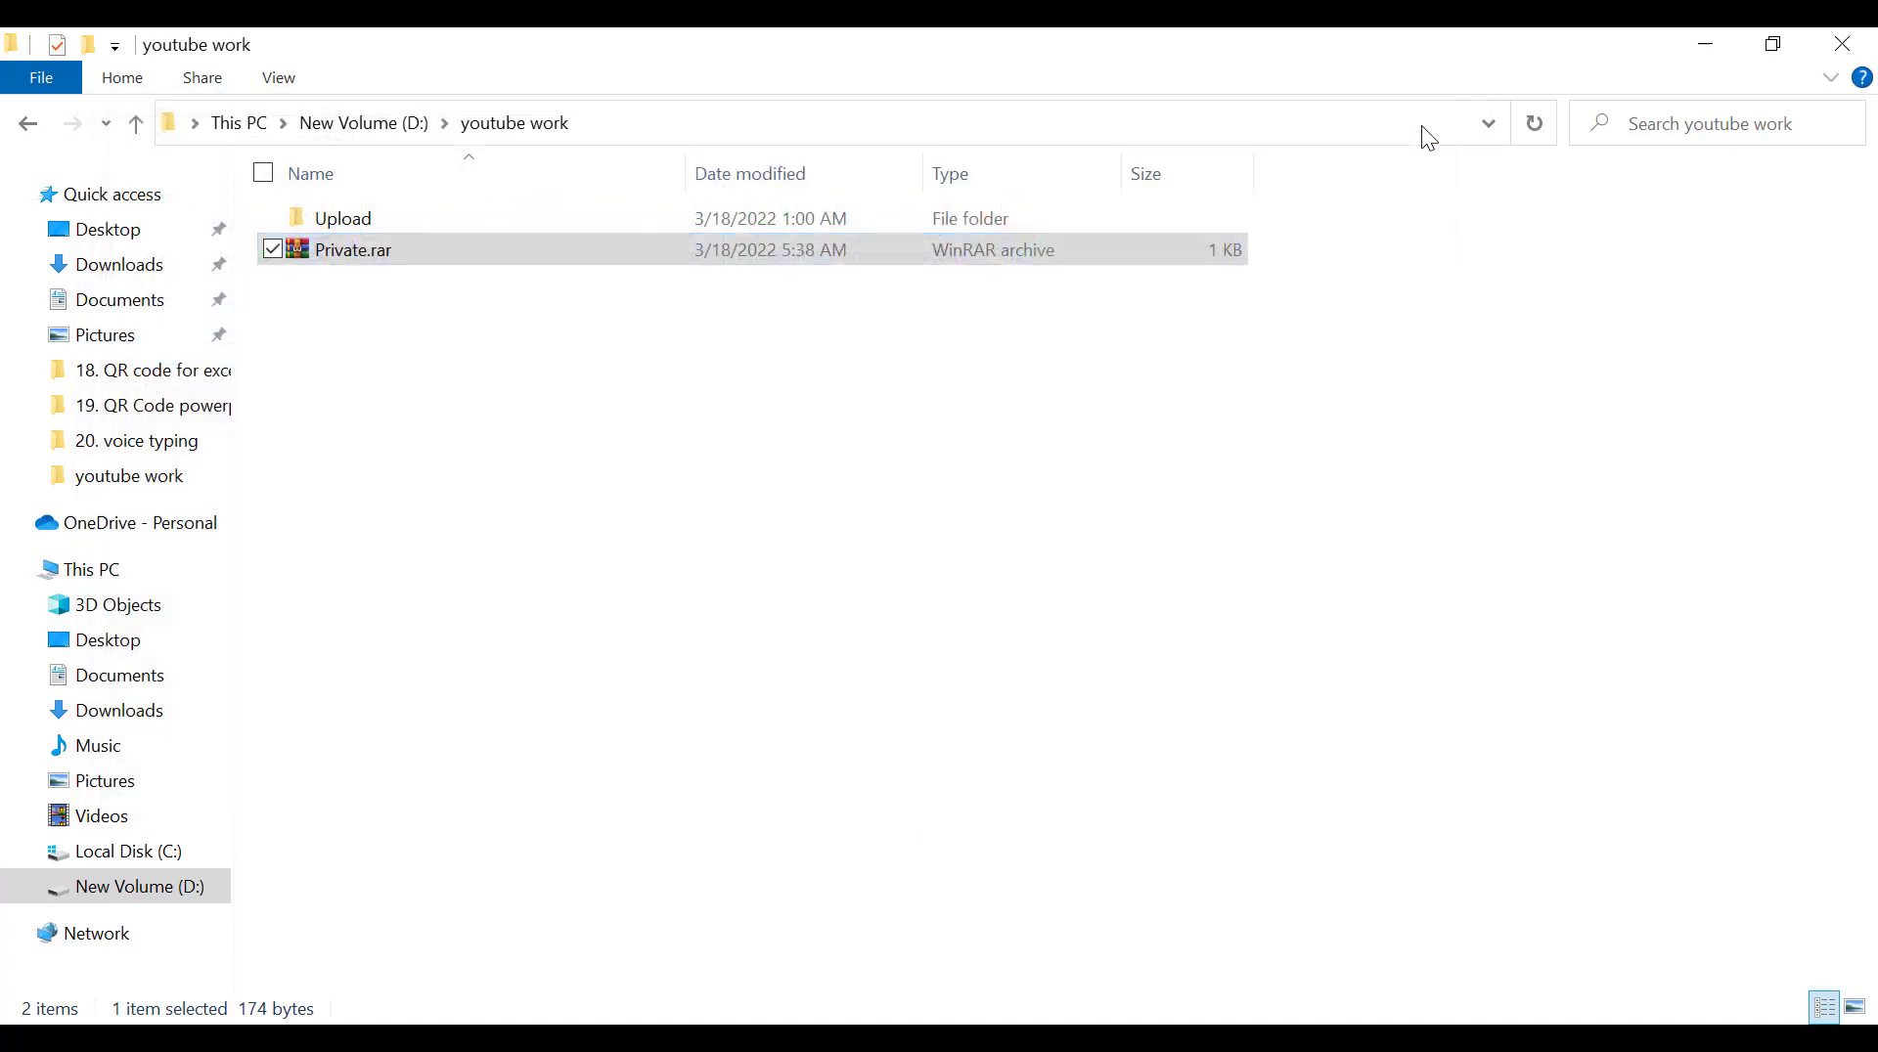